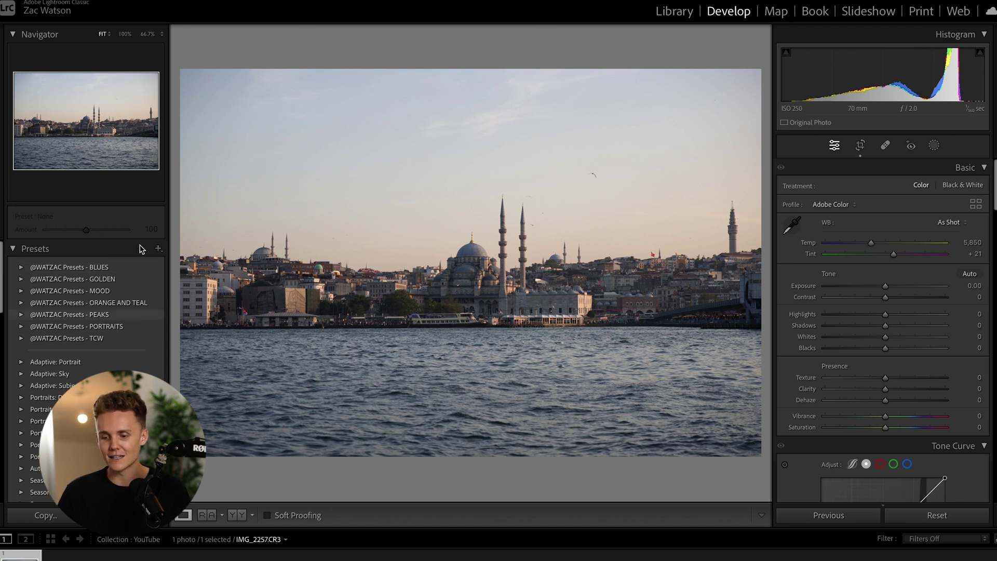
pyautogui.click(21, 267)
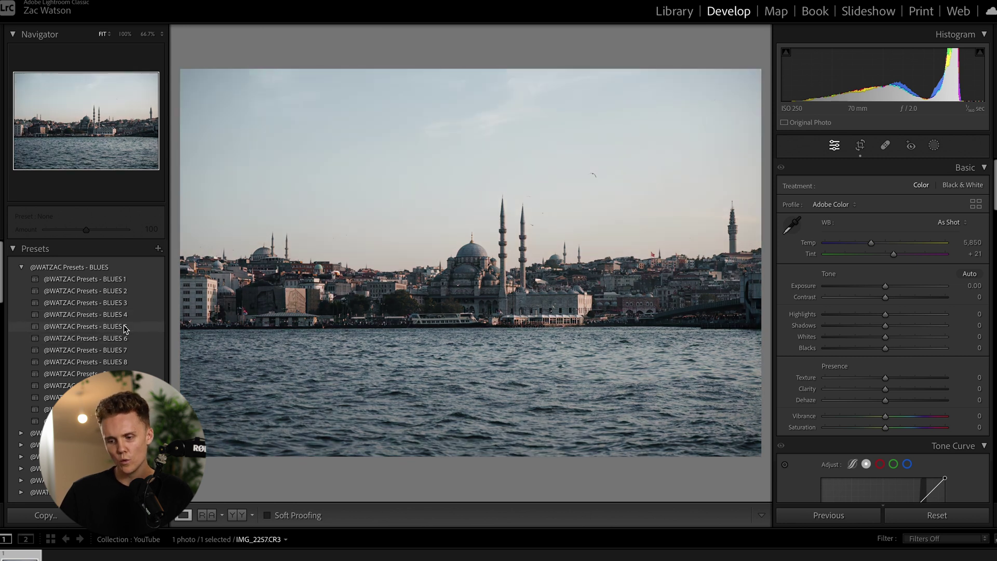
pyautogui.click(73, 267)
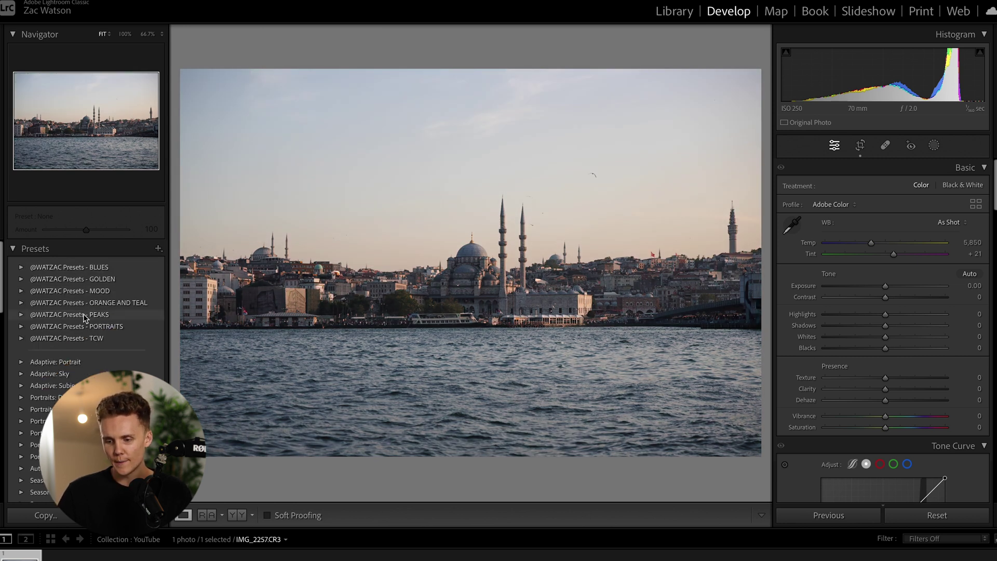
pyautogui.click(21, 327)
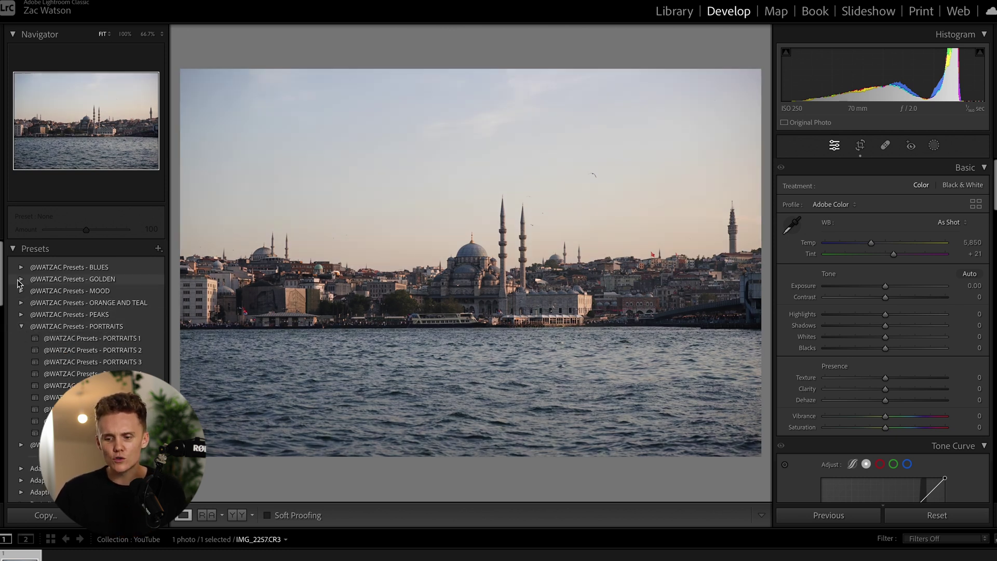
pyautogui.click(22, 325)
pyautogui.click(45, 268)
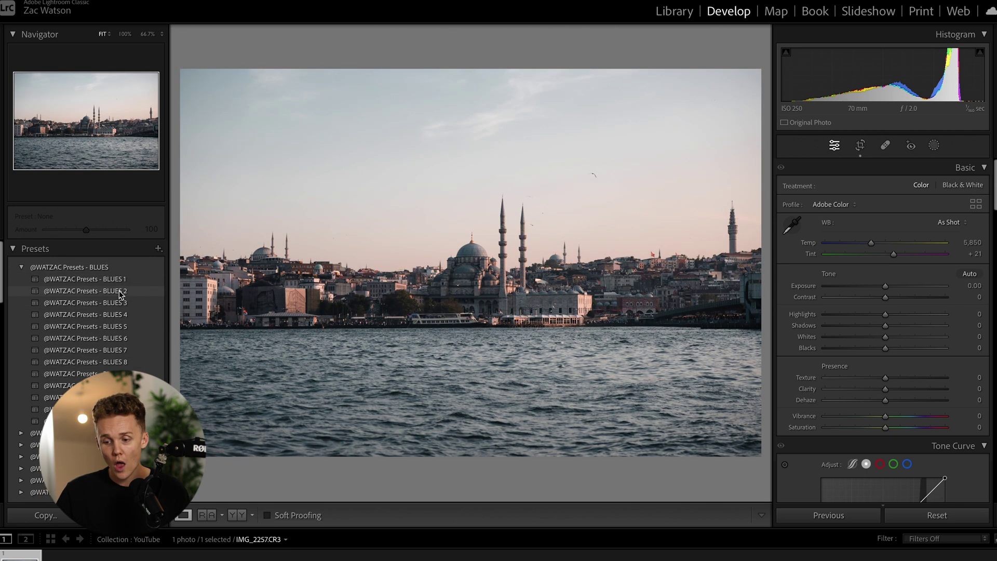
pyautogui.click(120, 293)
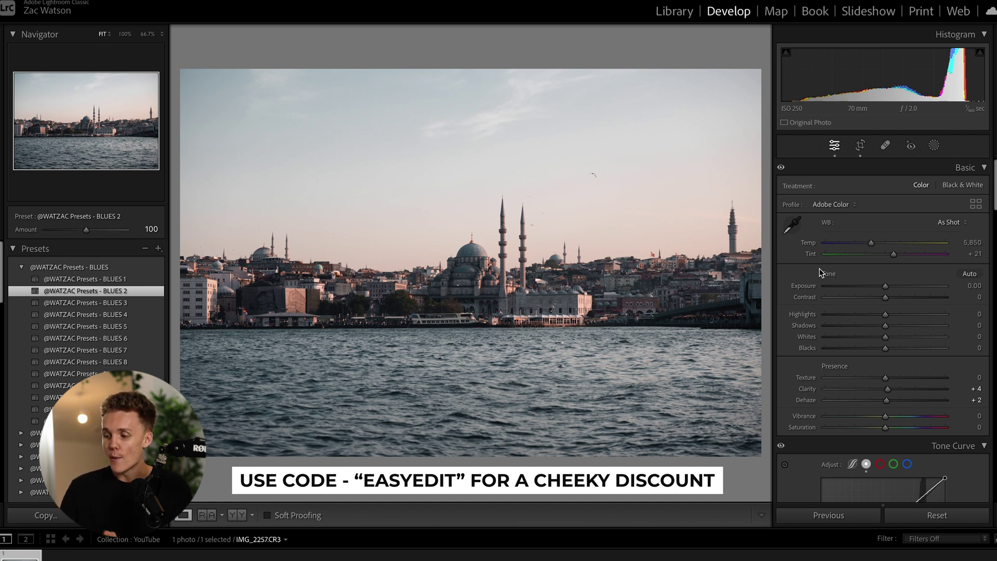
# Step: Keep contrast at zero, nudge the upper tone curve point, and brighten the highlights
pyautogui.moveTo(887, 298); pyautogui.dragTo(890, 327)
pyautogui.doubleClick(900, 299)
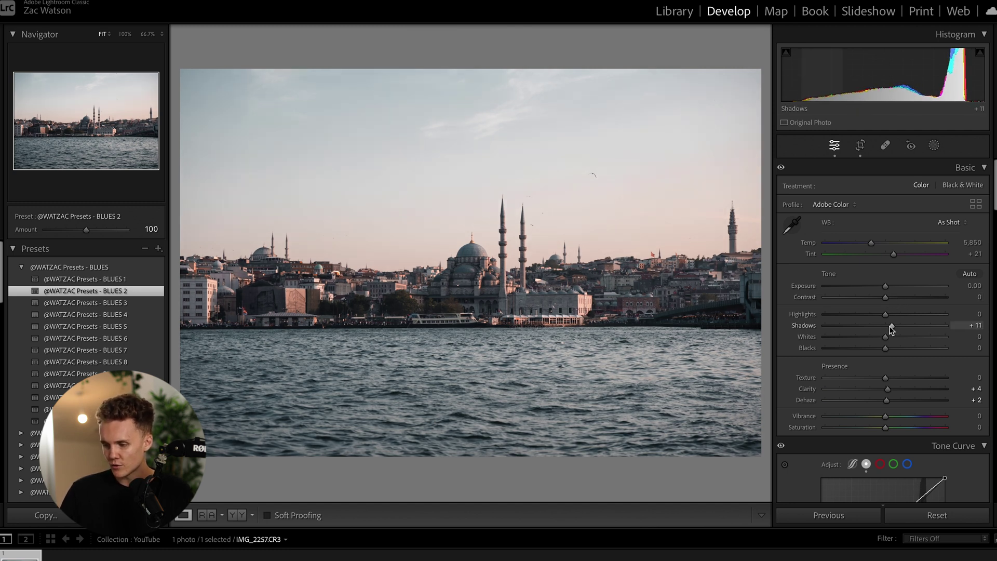
pyautogui.scroll(-4, 893, 383)
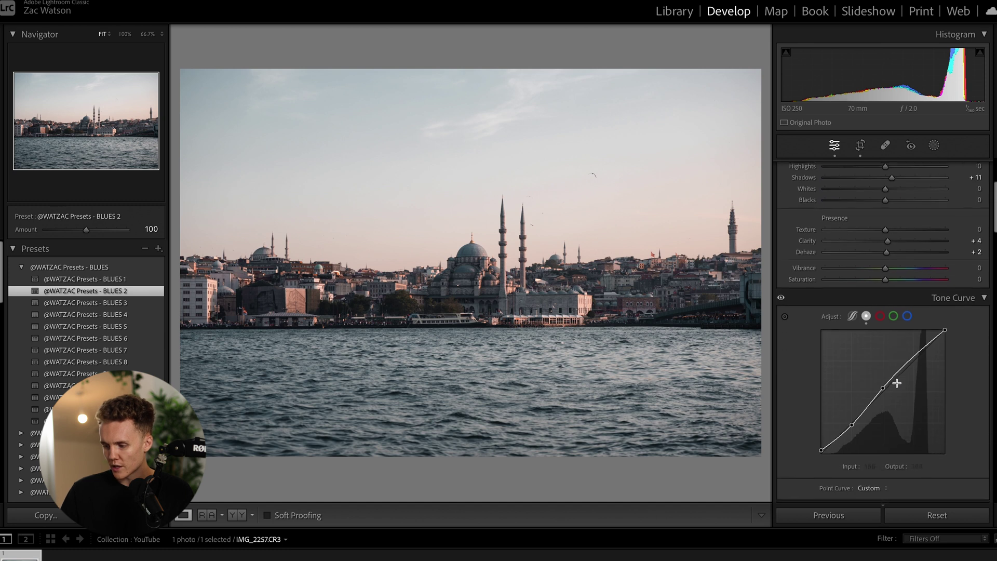
pyautogui.click(852, 425)
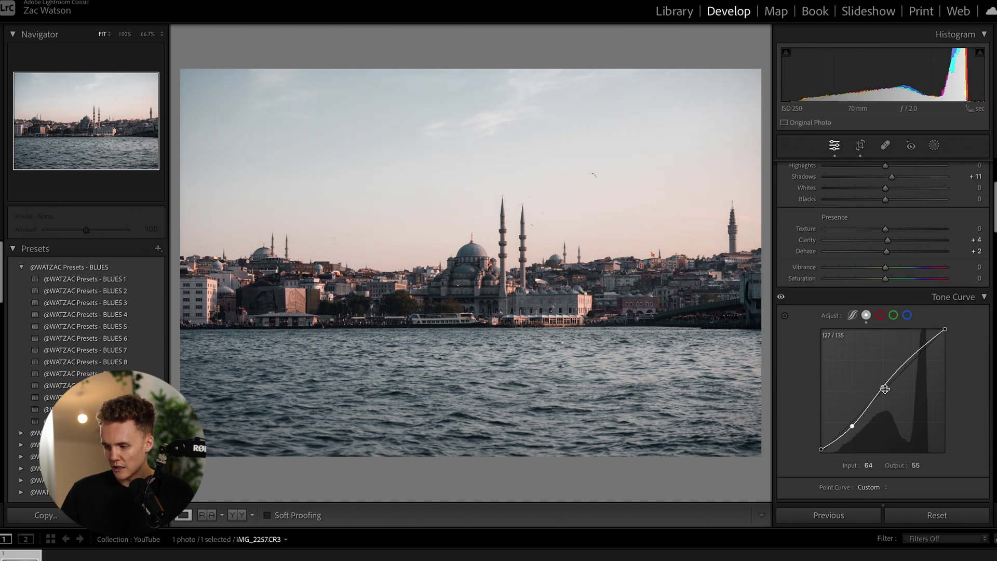
pyautogui.moveTo(883, 386); pyautogui.dragTo(882, 385)
pyautogui.scroll(4, 883, 364)
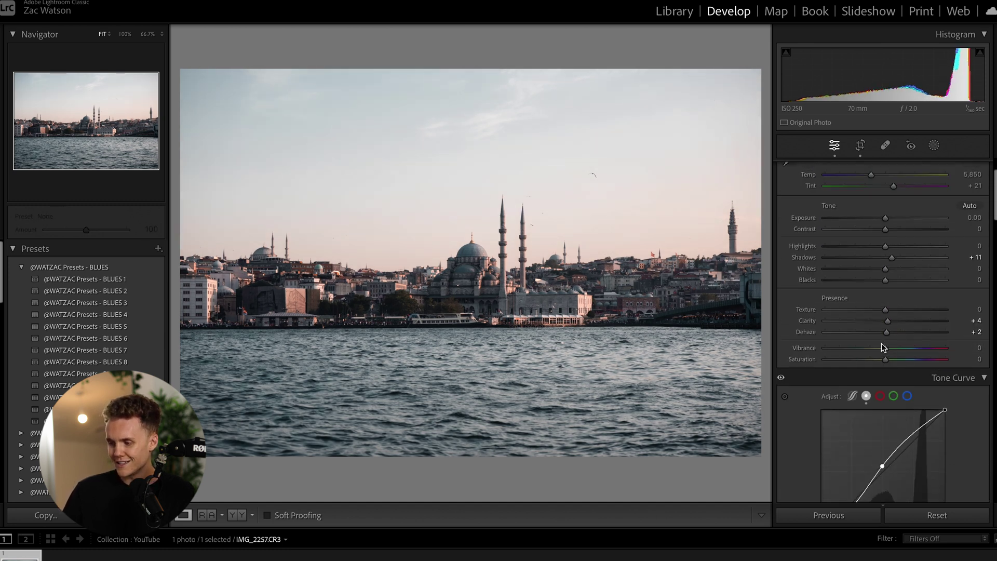
pyautogui.moveTo(886, 270); pyautogui.dragTo(897, 272)
# Step: Darken the water with a bottom-up Linear Gradient mask at lower exposure, comparing before and after
pyautogui.click(934, 146)
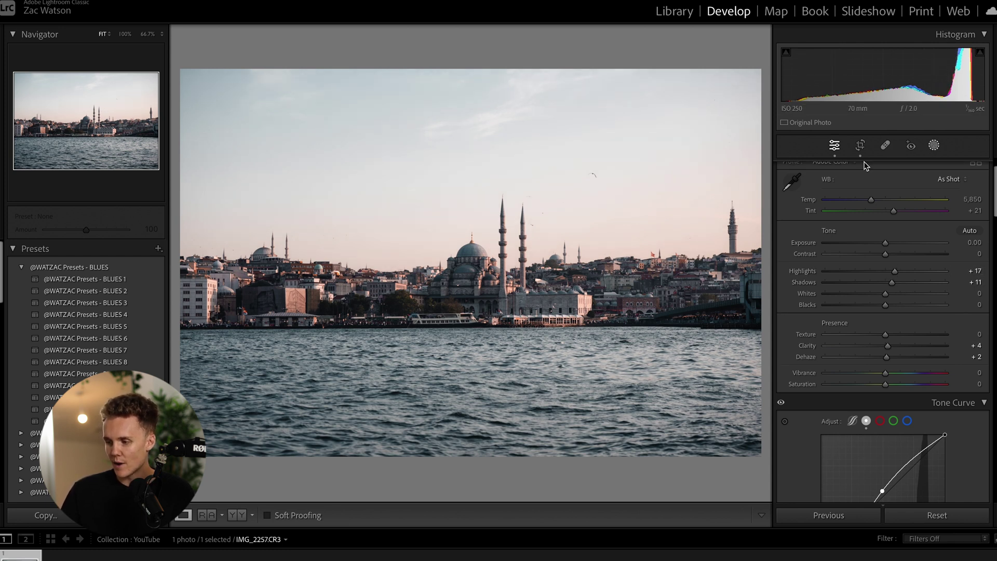
pyautogui.click(807, 276)
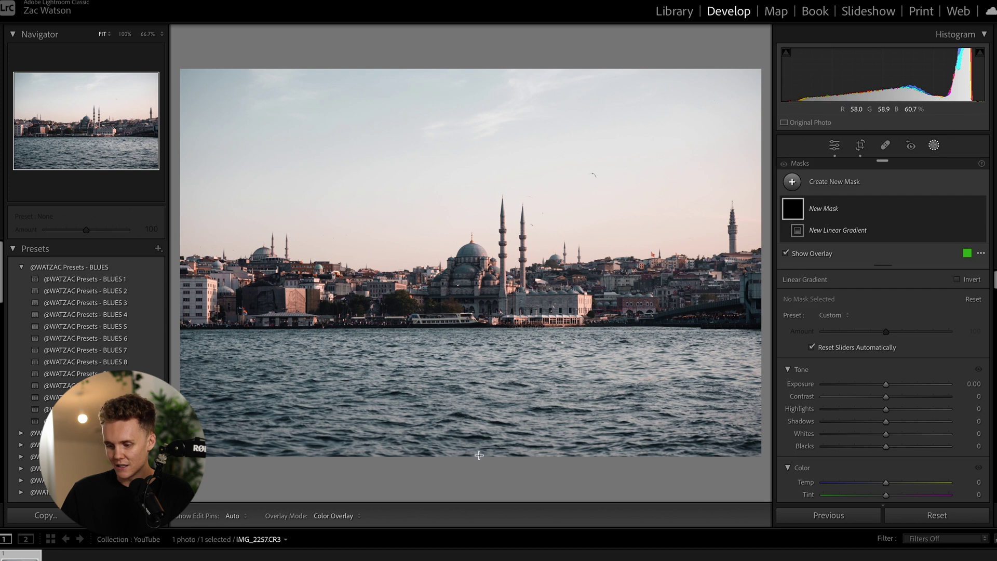
pyautogui.moveTo(478, 455); pyautogui.dragTo(479, 302)
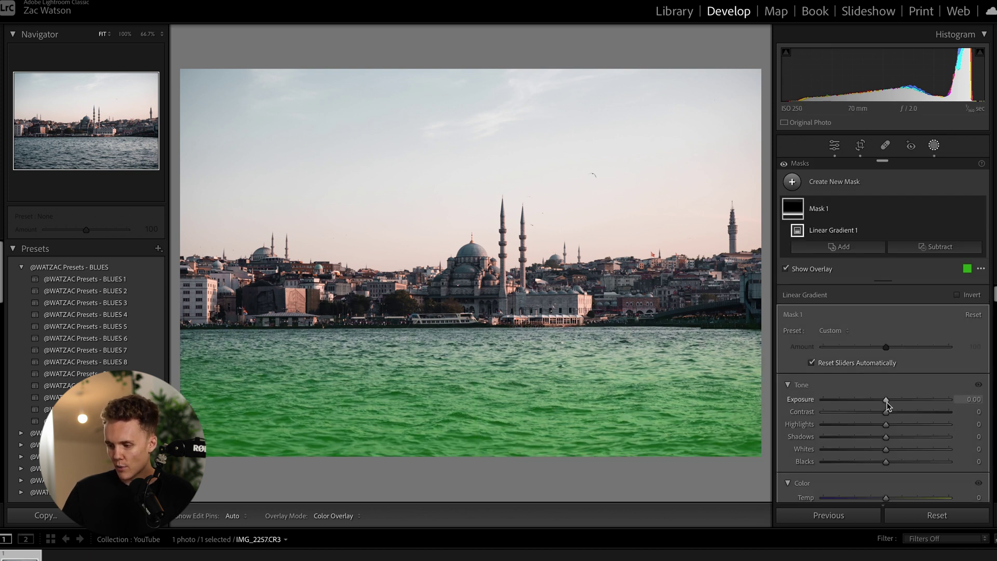
pyautogui.moveTo(886, 400); pyautogui.dragTo(877, 404)
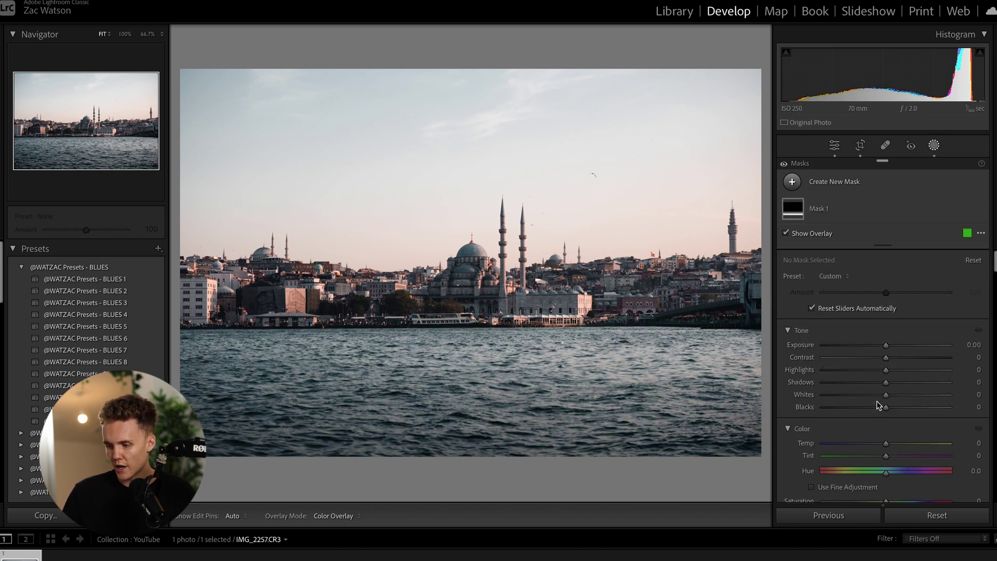
pyautogui.press('\\')
pyautogui.press('\\')
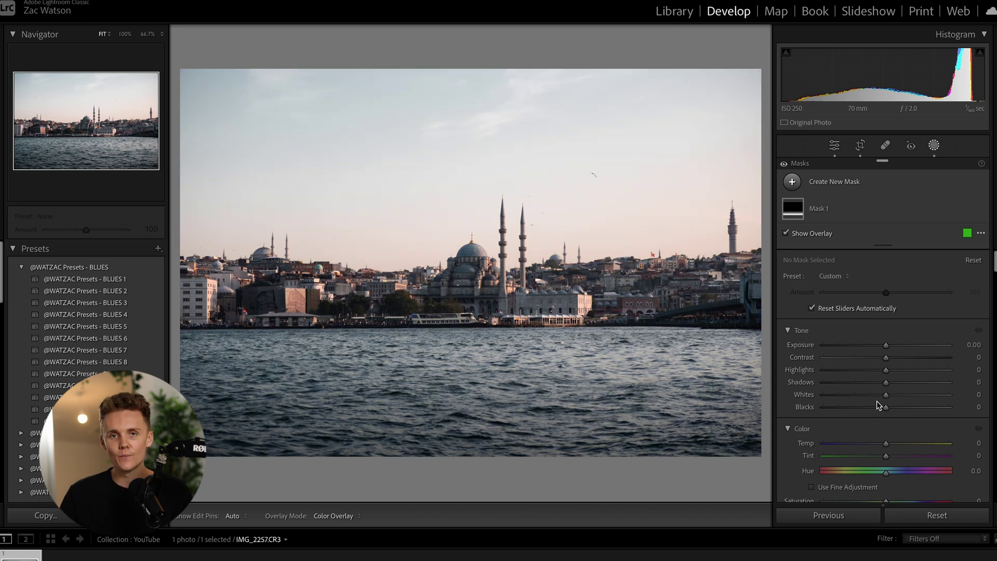
# Step: Export the photo as IMG_2257.jpg and open it in Photoshop
pyautogui.hotkey('ctrl', 'shift', 'e')
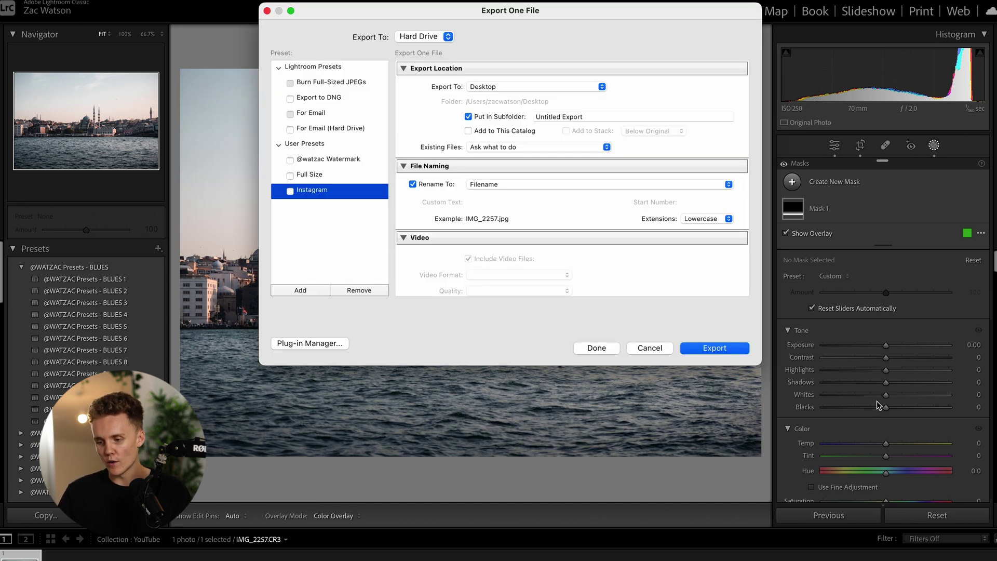
pyautogui.press('Return')
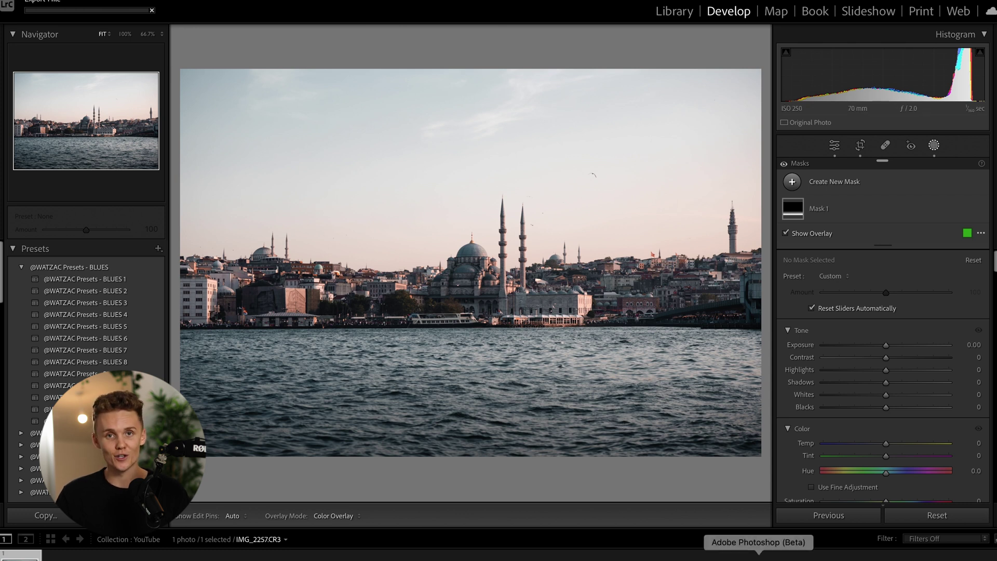
pyautogui.click(759, 557)
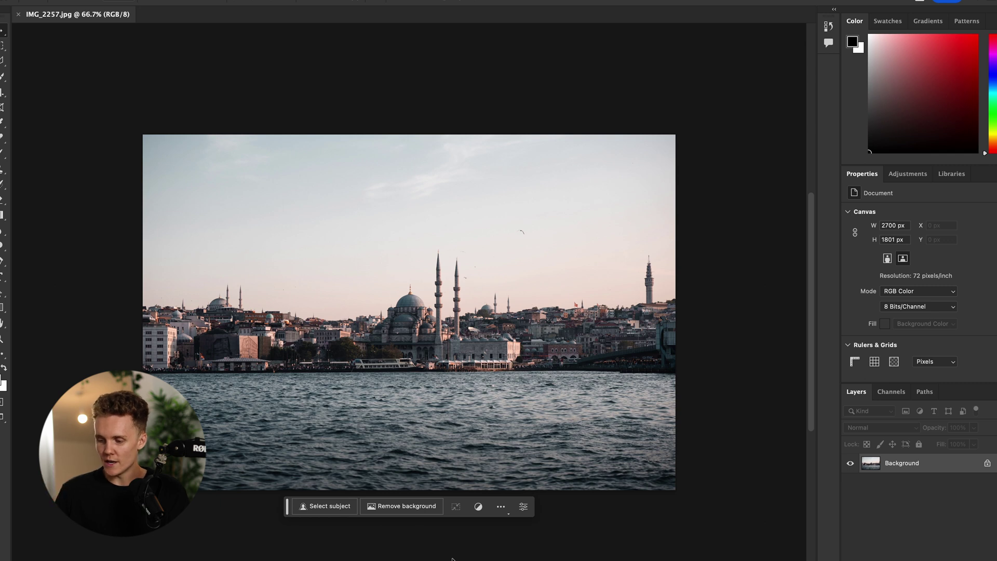
# Step: Unlock the Background into Layer 0, duplicate it, and select Layer 0 copy
pyautogui.click(988, 463)
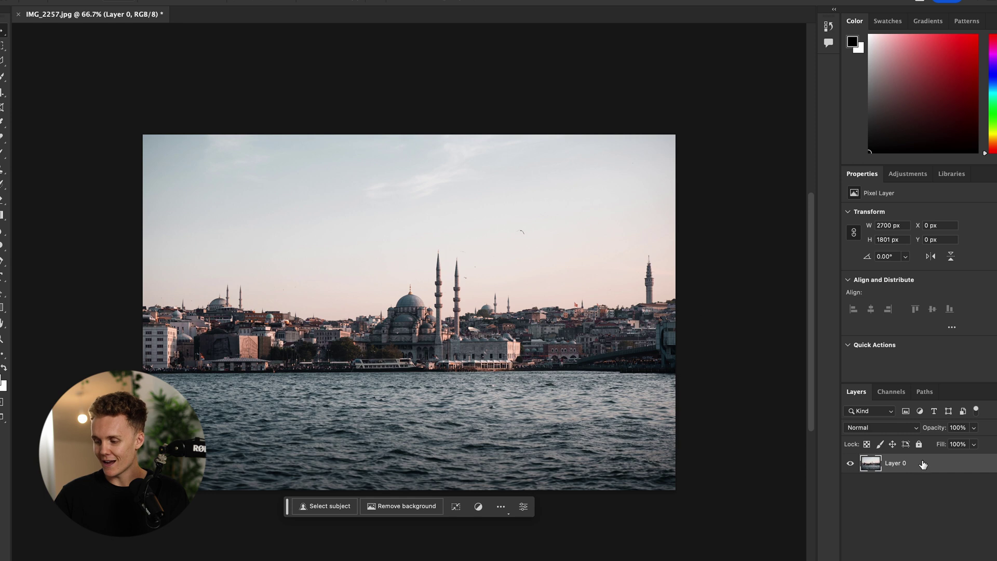
pyautogui.press('super+j')
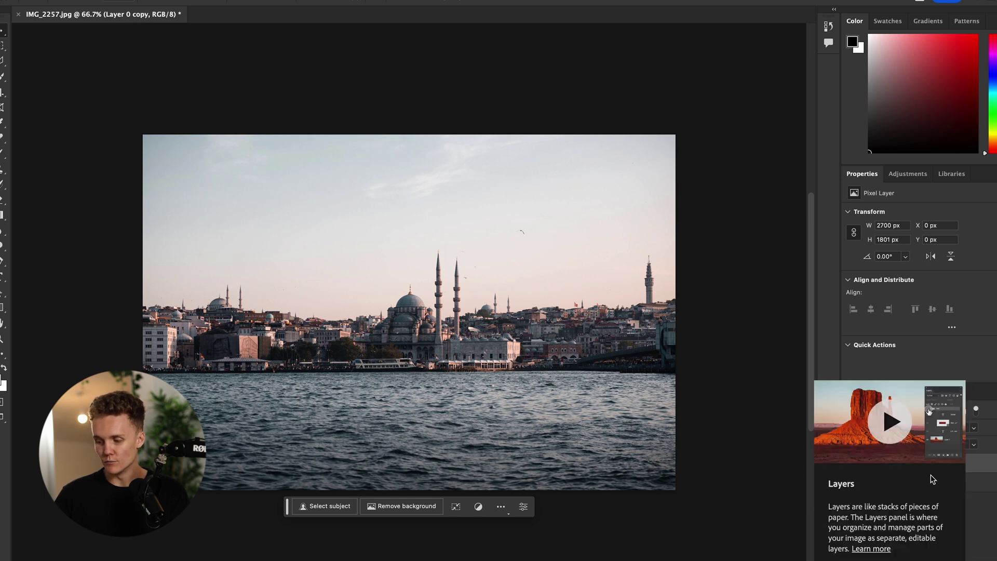
pyautogui.click(993, 485)
pyautogui.click(960, 468)
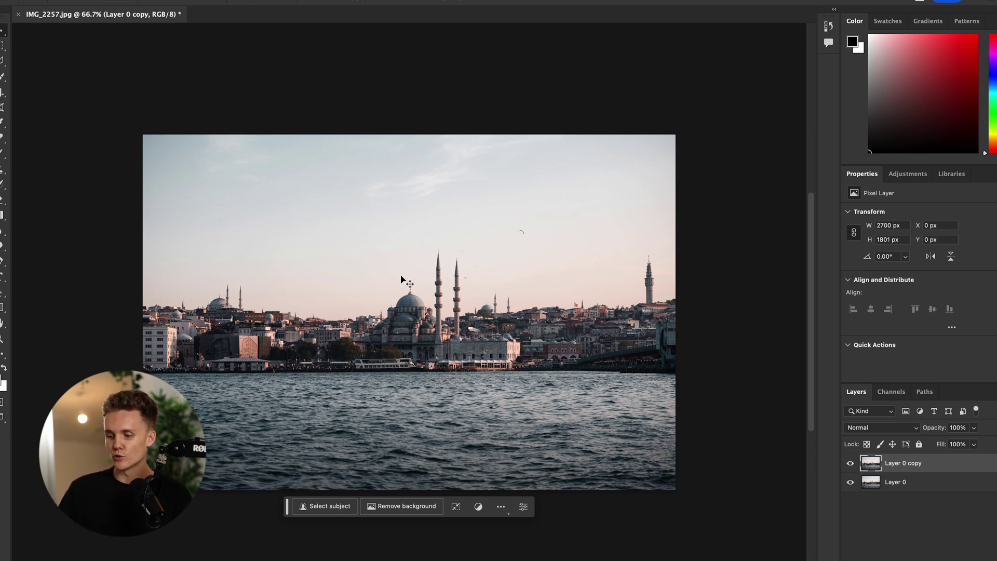
# Step: Lasso a four-point sky area left of the mosque and generate 'add the eiffle tow' there
pyautogui.scroll(3, 374, 316)
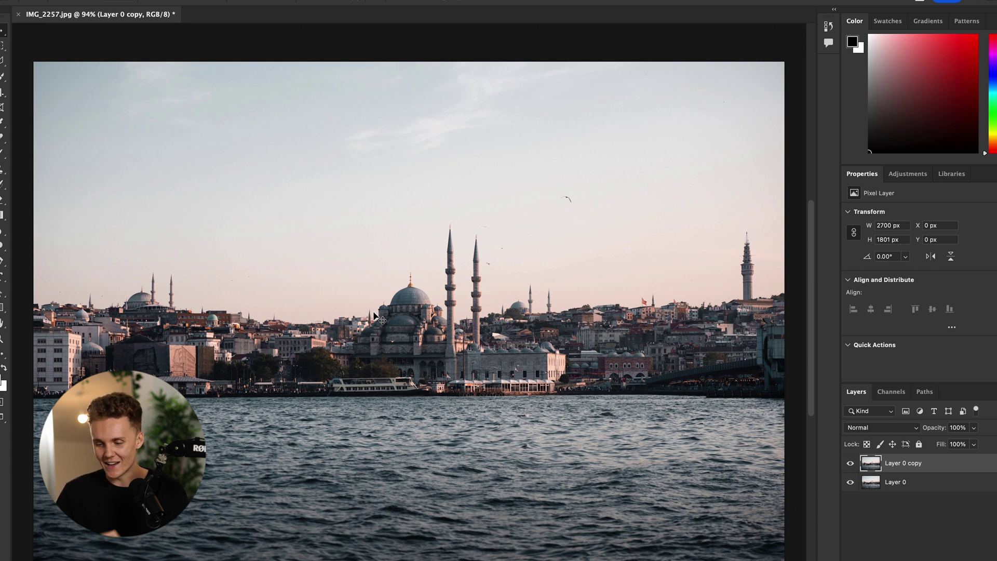
pyautogui.click(8, 62)
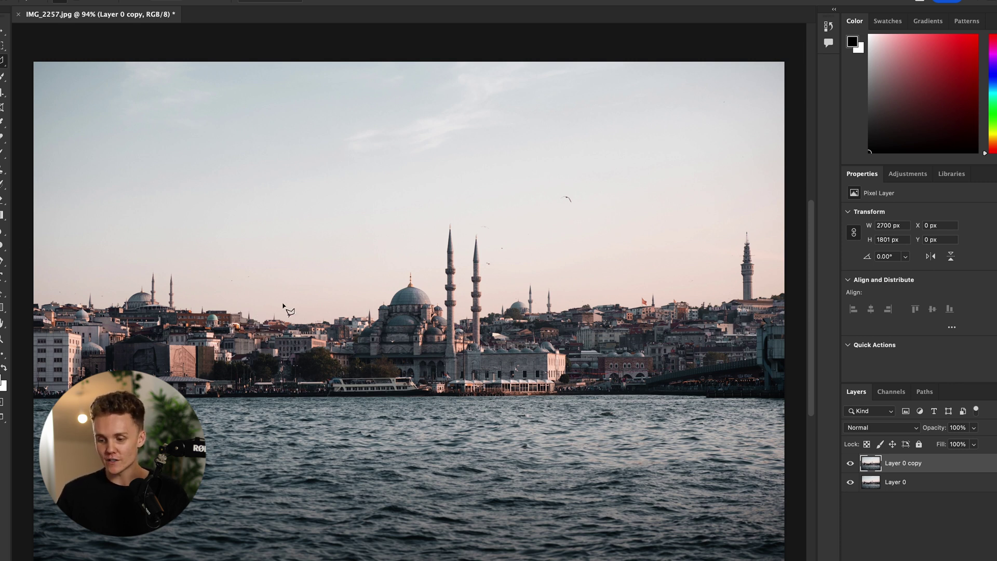
pyautogui.click(260, 319)
pyautogui.click(263, 223)
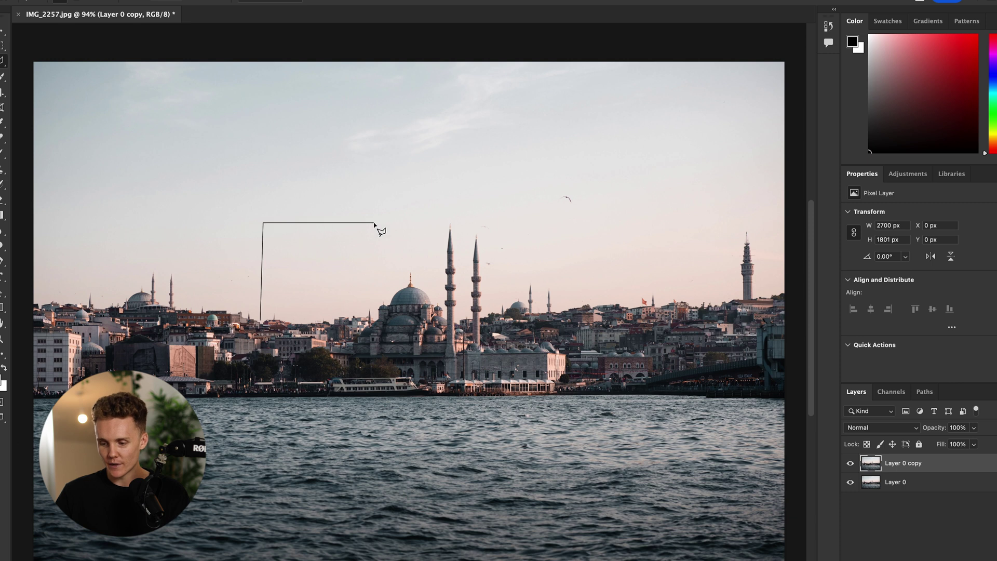
pyautogui.click(347, 230)
pyautogui.click(330, 325)
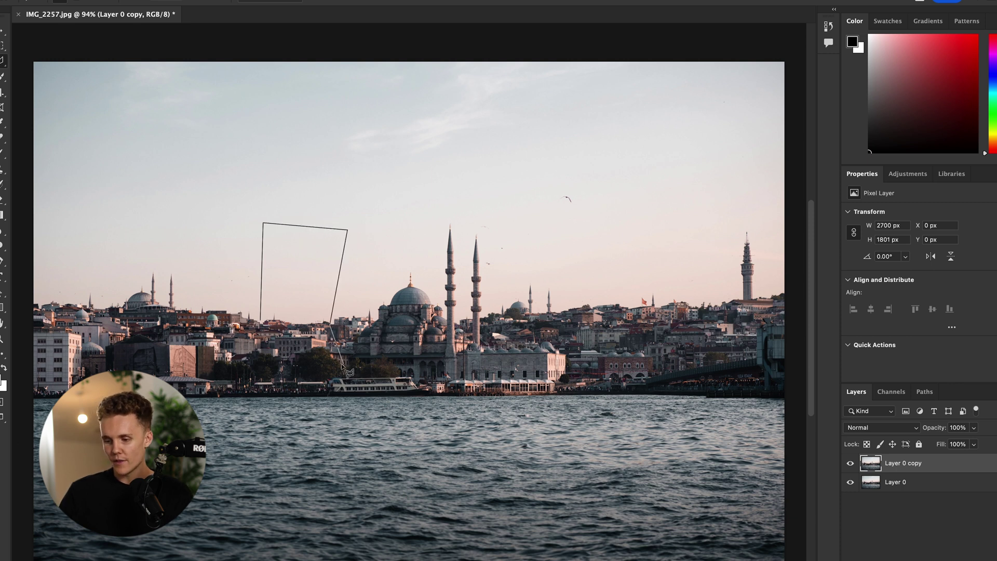
pyautogui.click(261, 321)
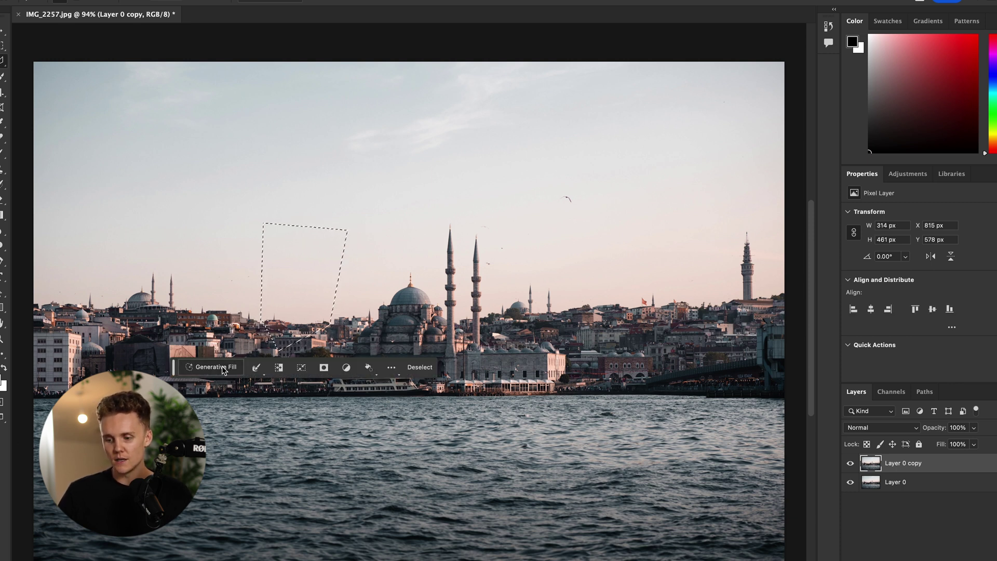
pyautogui.write('add')
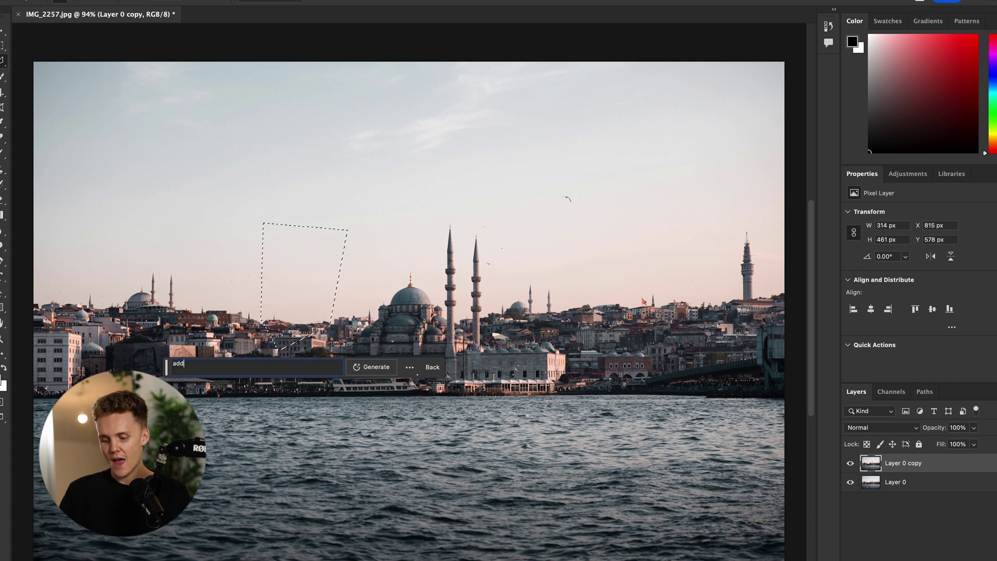
pyautogui.write(' the eiffle tow')
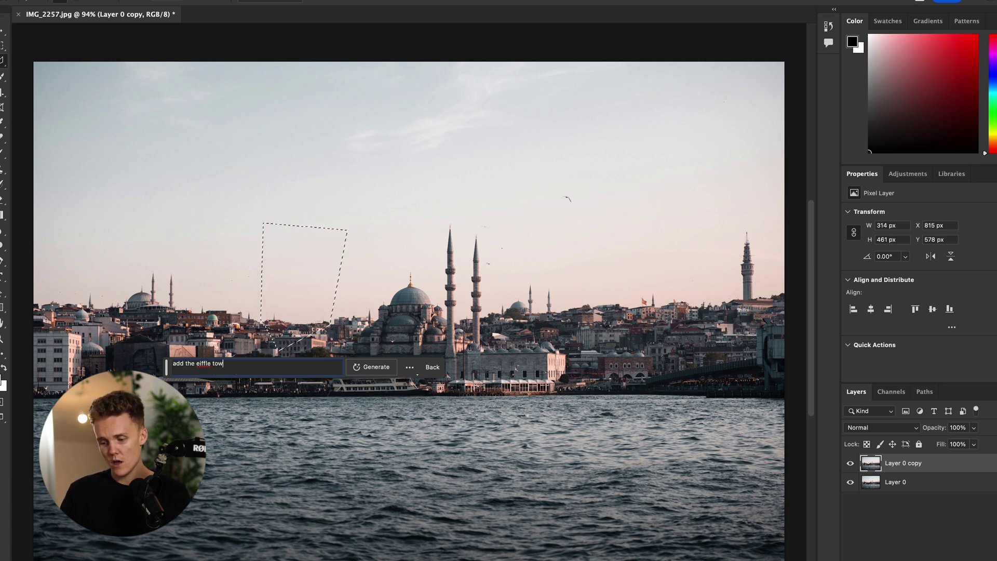
pyautogui.press('Return')
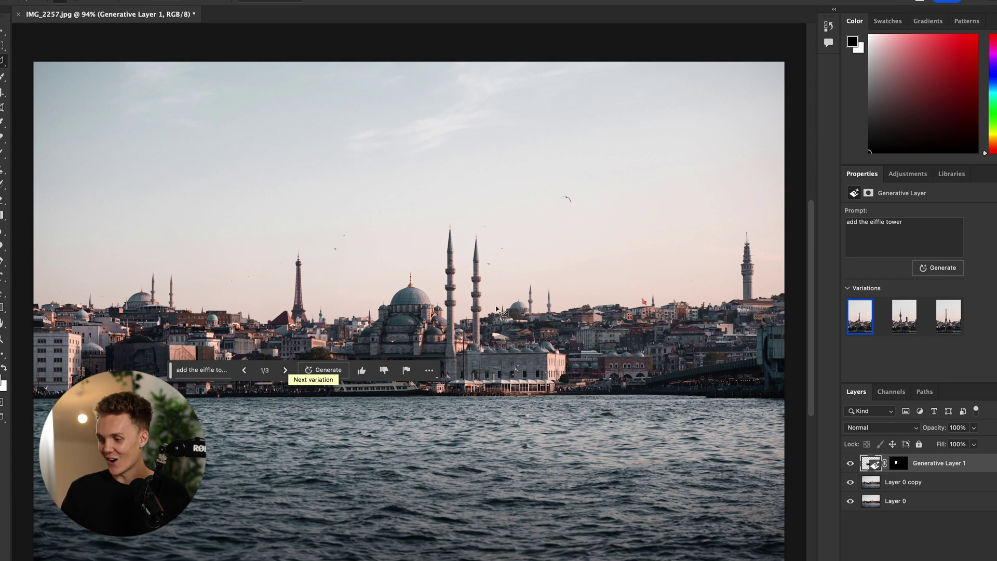
# Step: Preview the second and third Eiffel Tower variations, then return to the first
pyautogui.click(900, 315)
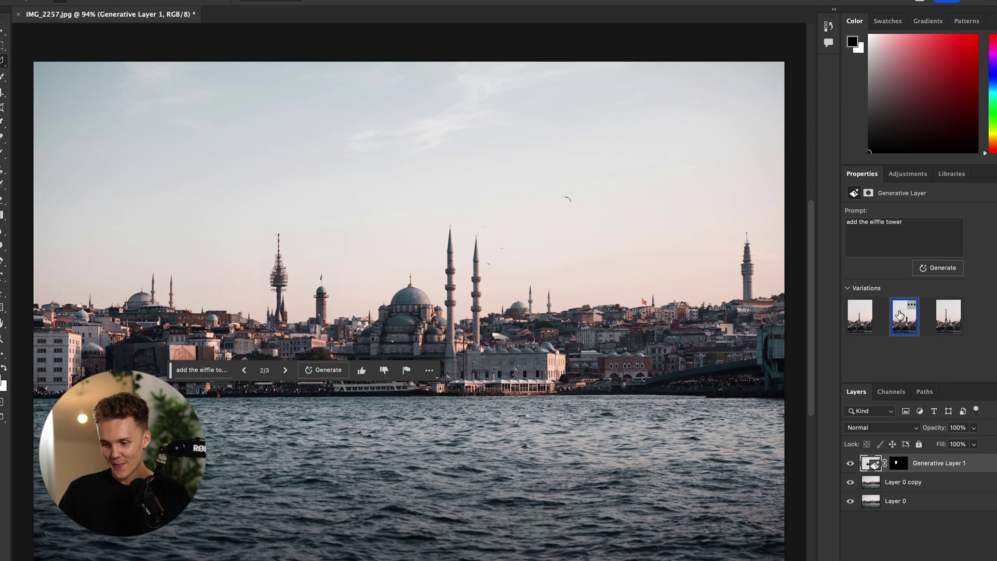
pyautogui.click(945, 328)
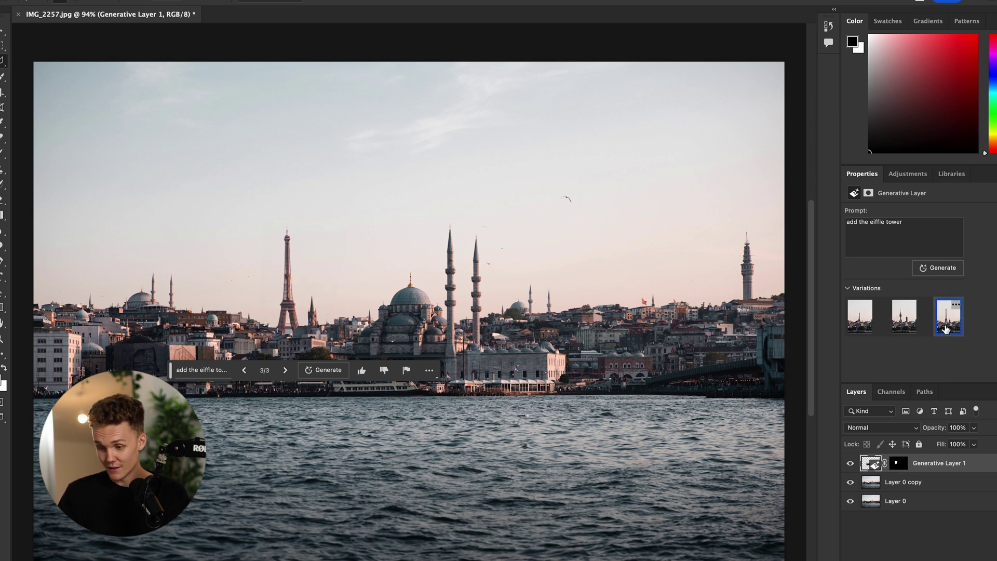
pyautogui.click(862, 329)
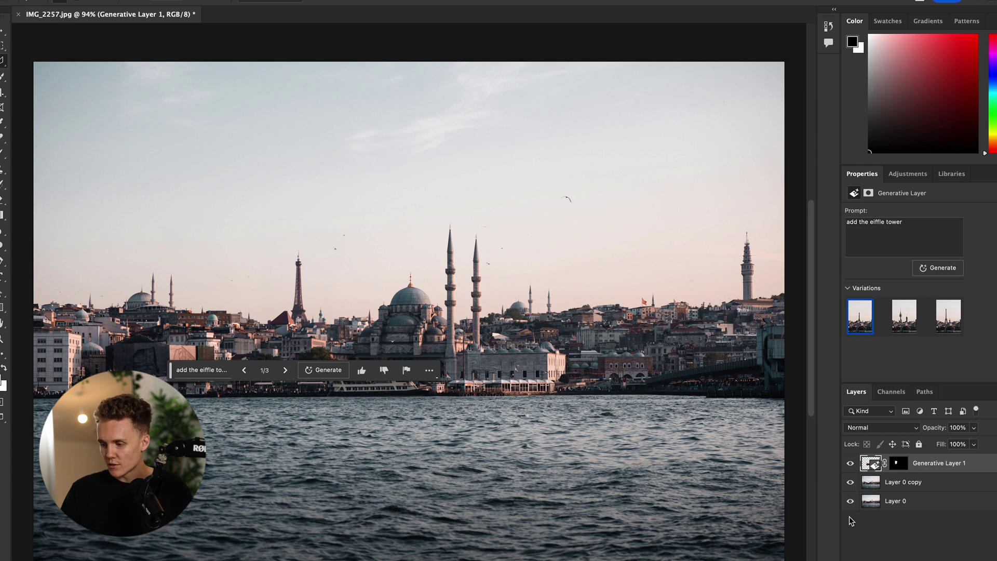
# Step: Toggle Generative Layer 1 on and off to compare the tower up close, then deselect it
pyautogui.click(850, 464)
pyautogui.click(851, 463)
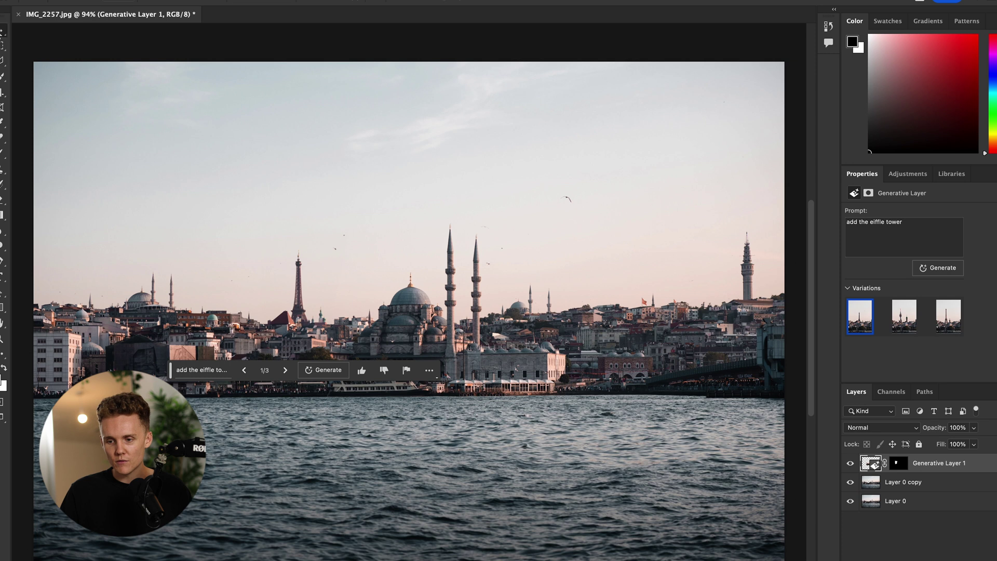
pyautogui.scroll(5, 286, 335)
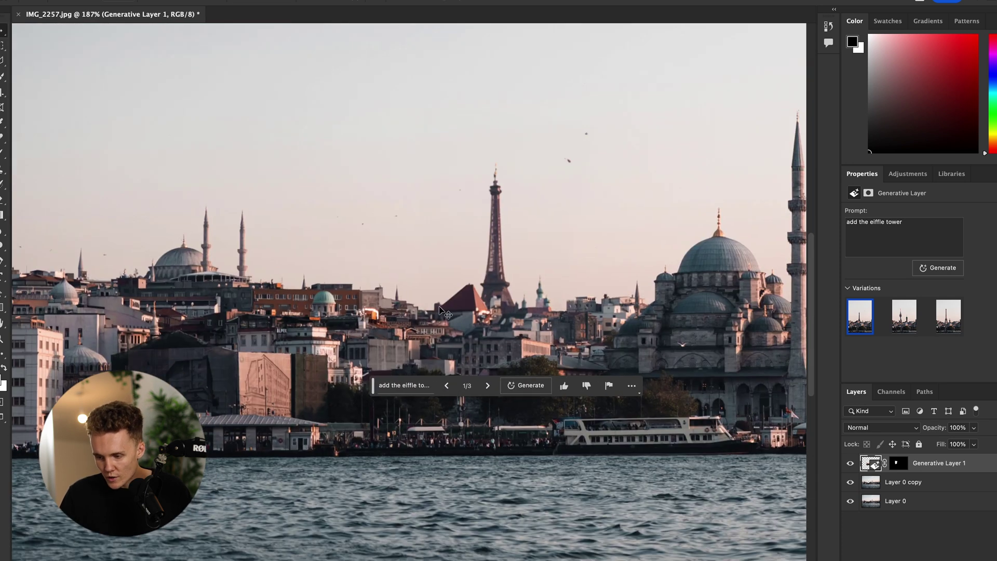
pyautogui.scroll(4, 440, 312)
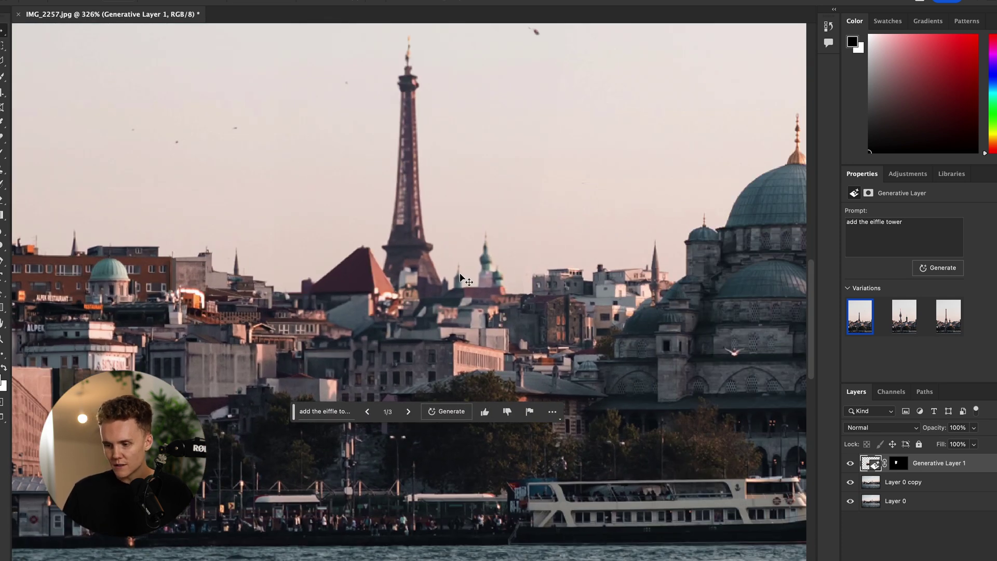
pyautogui.click(851, 465)
pyautogui.click(850, 465)
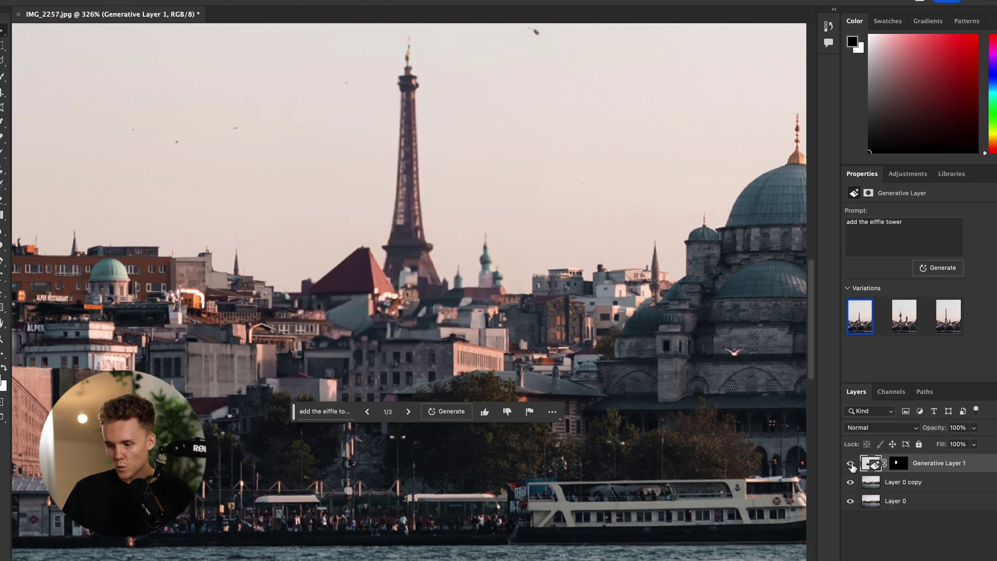
pyautogui.click(850, 464)
pyautogui.click(850, 463)
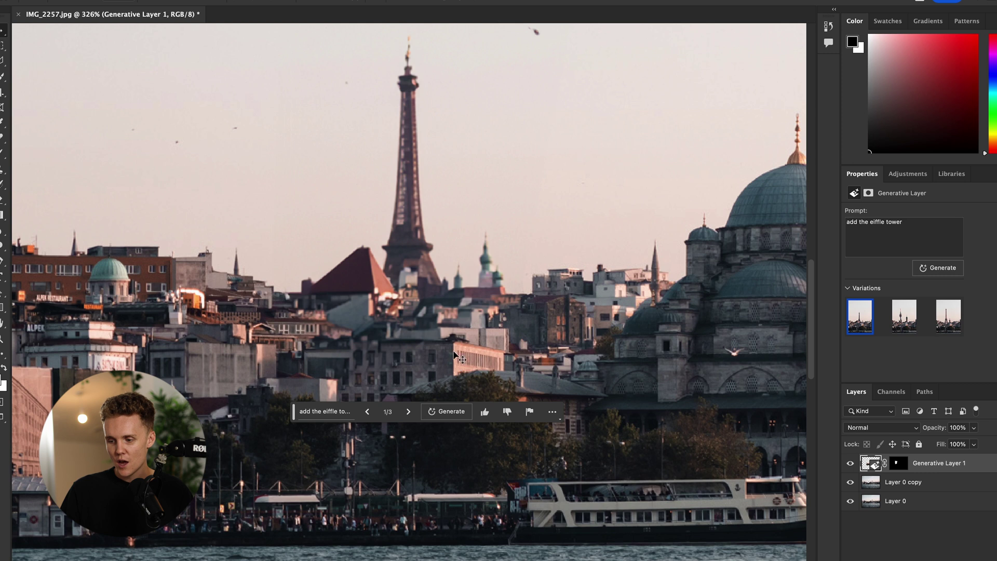
pyautogui.scroll(-2, 438, 311)
pyautogui.scroll(-5, 438, 311)
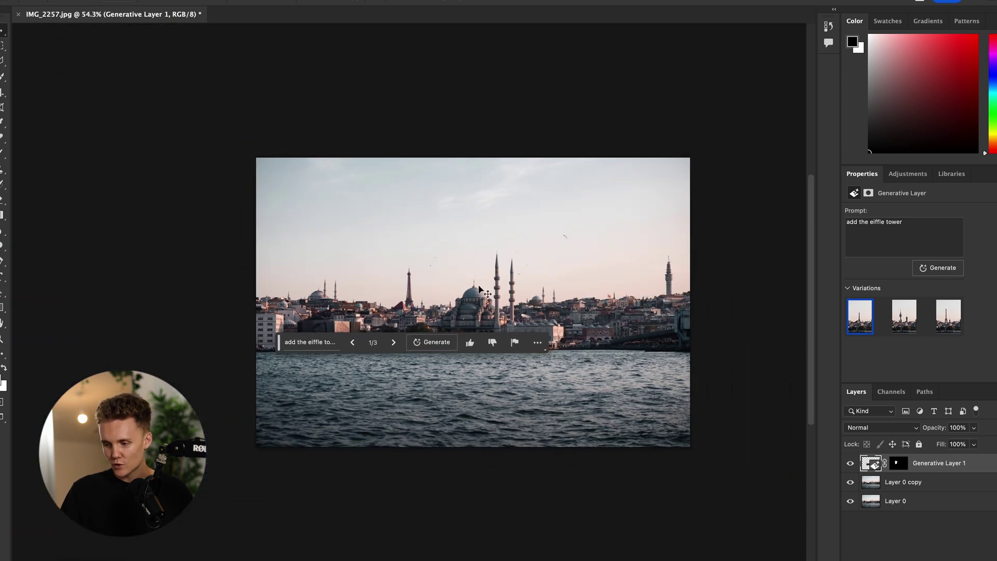
pyautogui.click(448, 451)
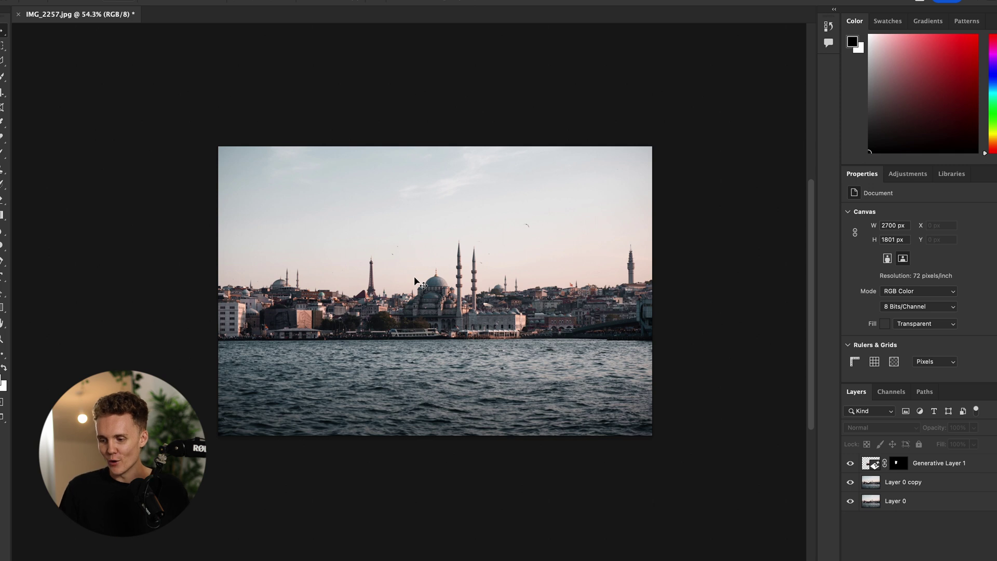
# Step: Extend the selection over the construction and generate 'remove construction'
pyautogui.scroll(5, 438, 288)
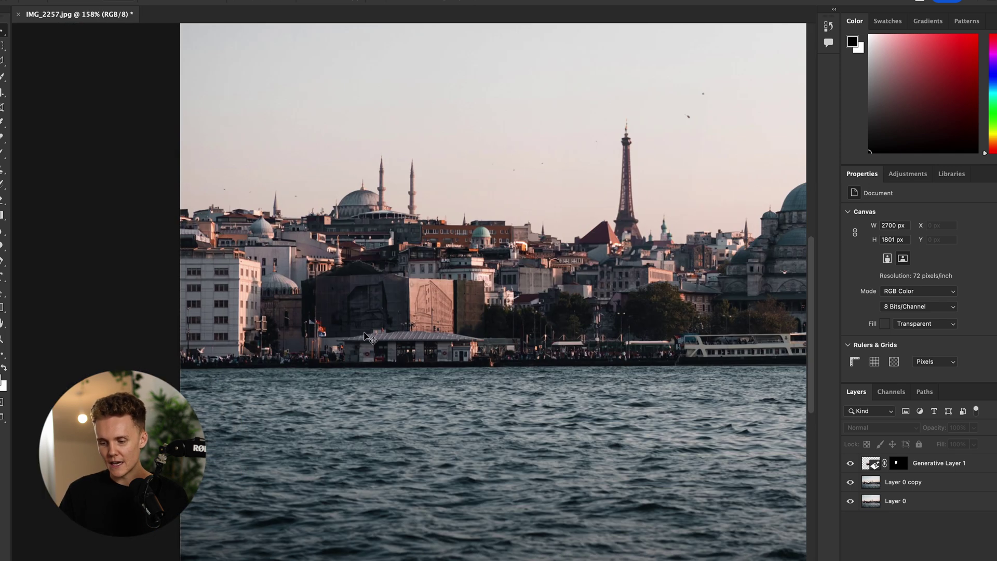
pyautogui.scroll(4, 369, 337)
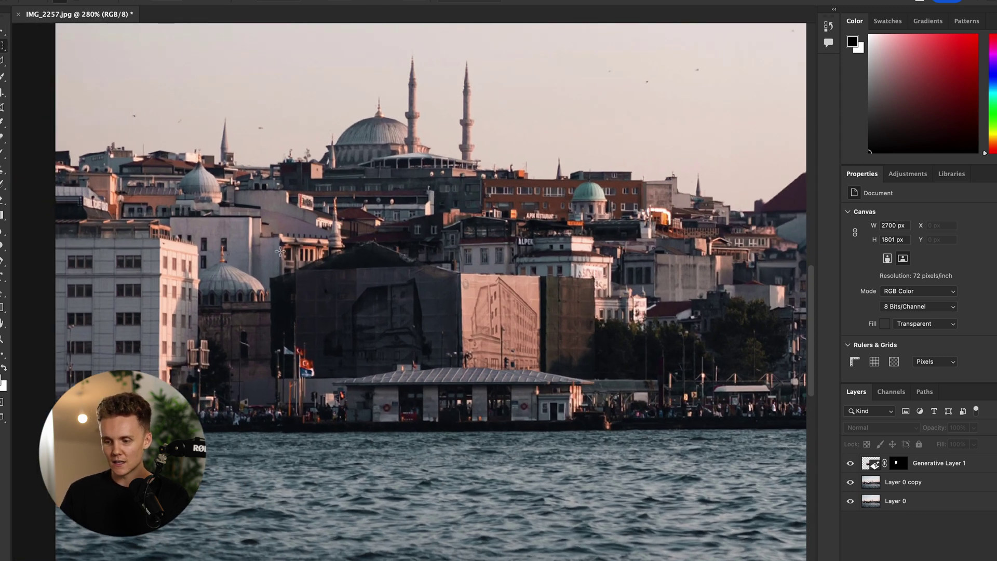
pyautogui.moveTo(605, 396); pyautogui.dragTo(607, 426)
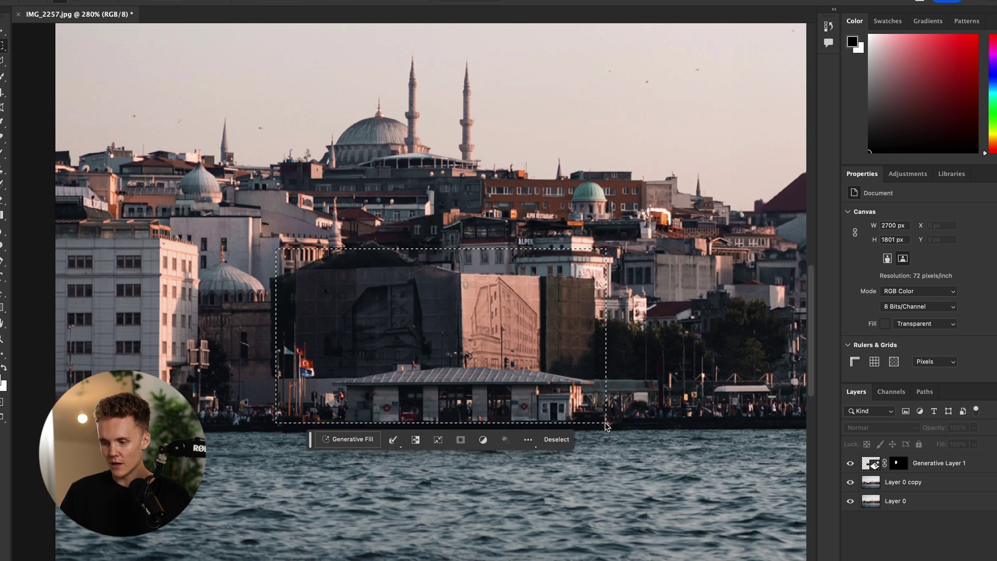
pyautogui.click(365, 445)
pyautogui.write('remove ')
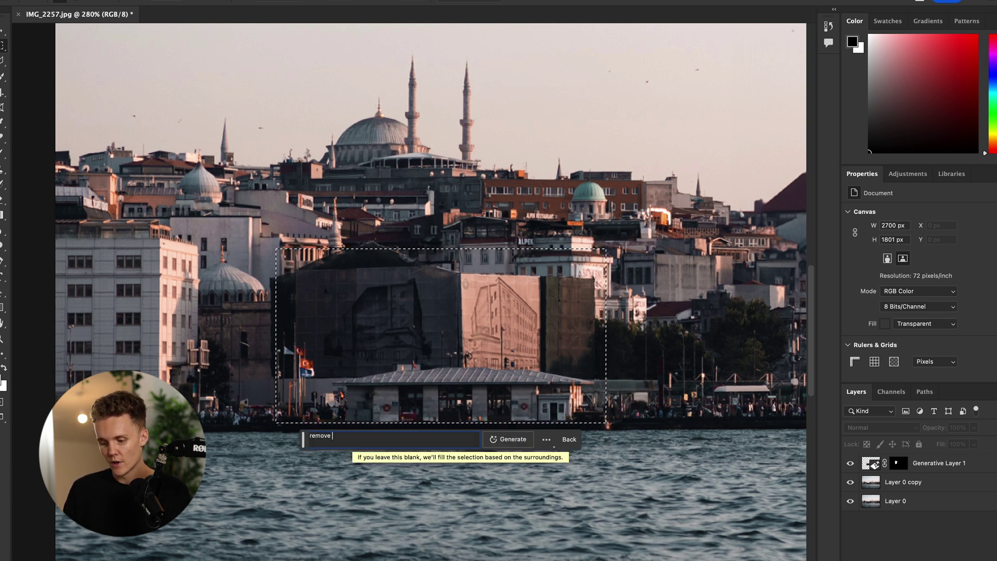
pyautogui.write('construction')
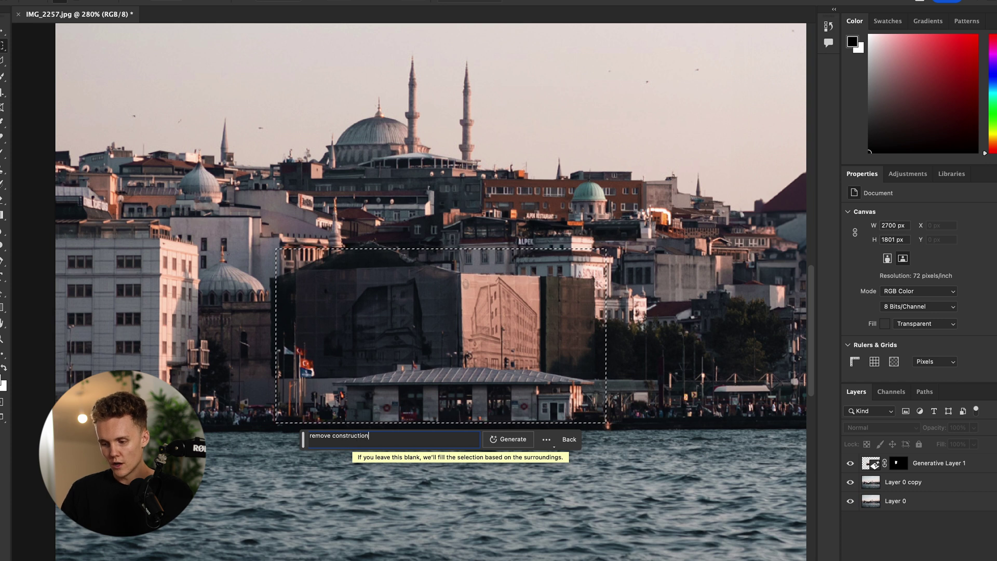
pyautogui.press('Return')
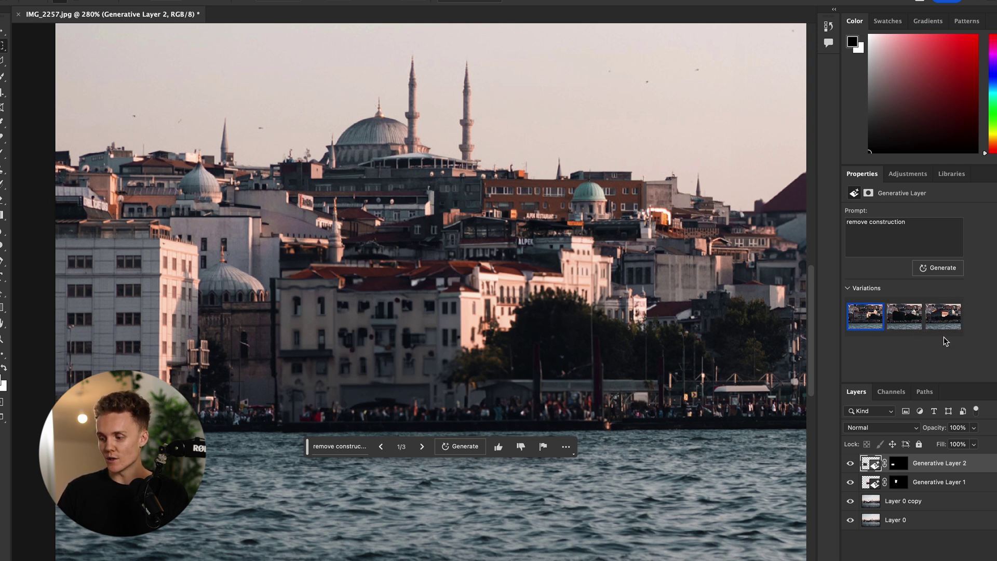
# Step: Preview the tree-filled second variation, return to the first, and toggle it to compare
pyautogui.click(904, 317)
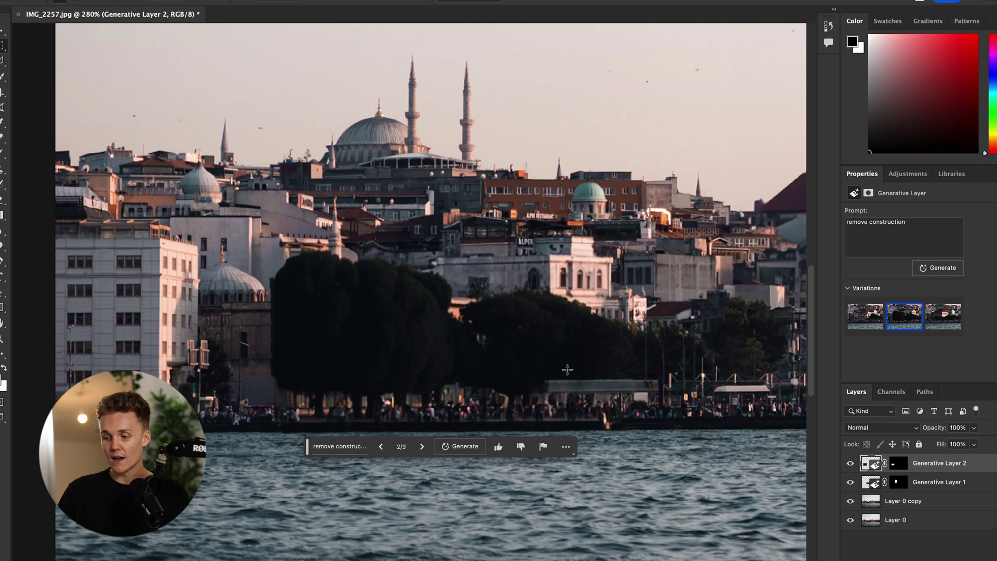
pyautogui.scroll(-10, 568, 370)
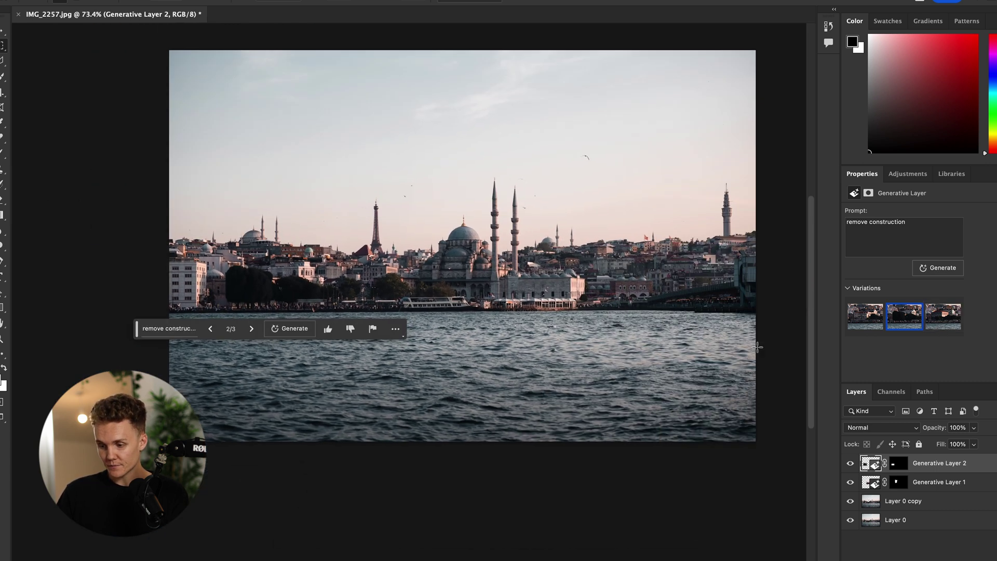
pyautogui.scroll(-1, 757, 347)
pyautogui.click(863, 318)
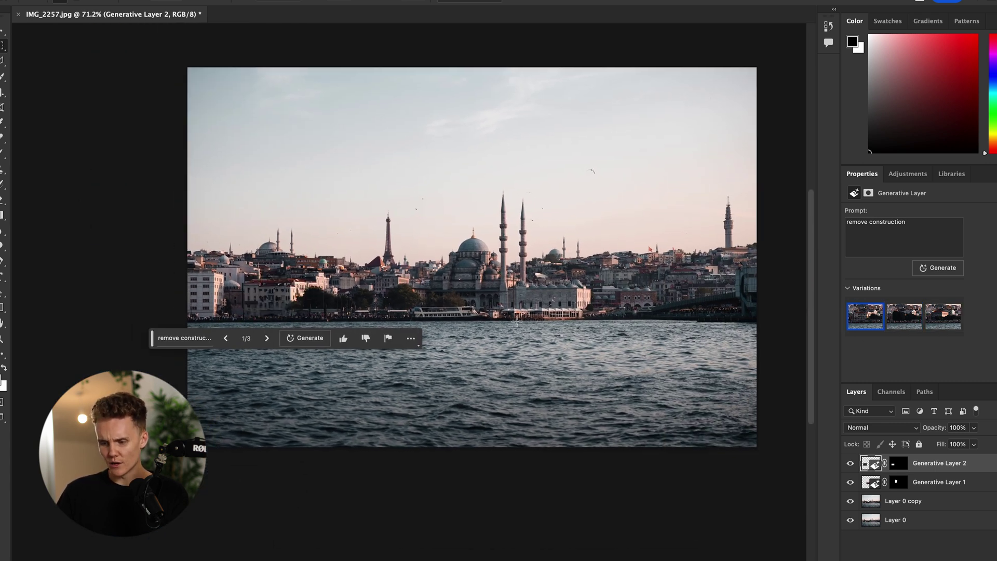
pyautogui.scroll(-1, 516, 322)
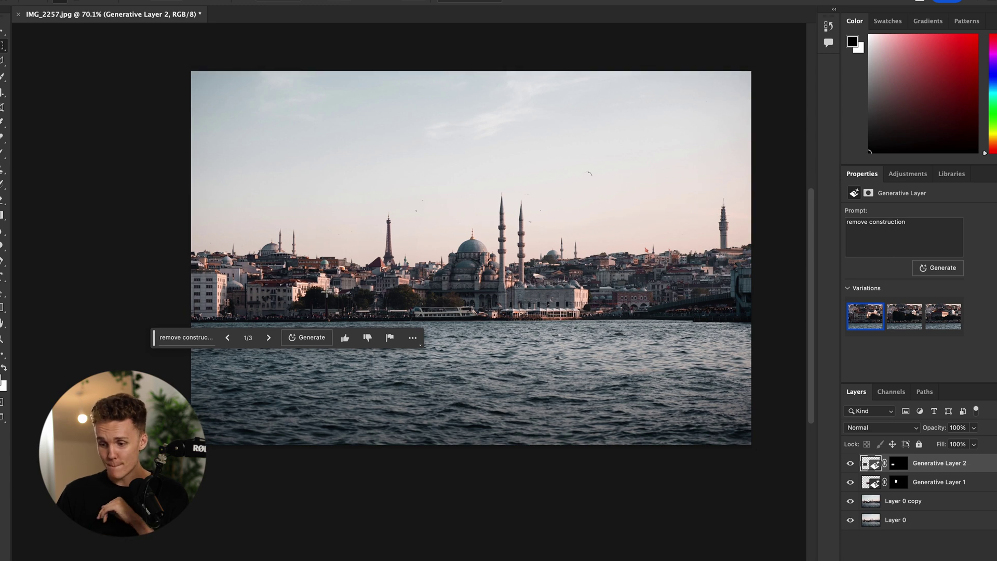
pyautogui.scroll(10, 289, 293)
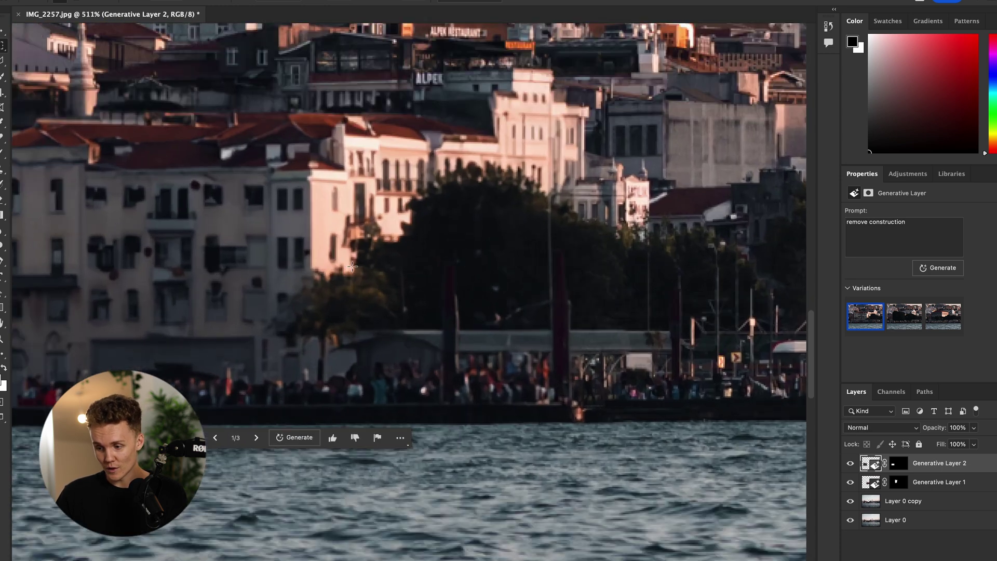
pyautogui.scroll(2, 352, 267)
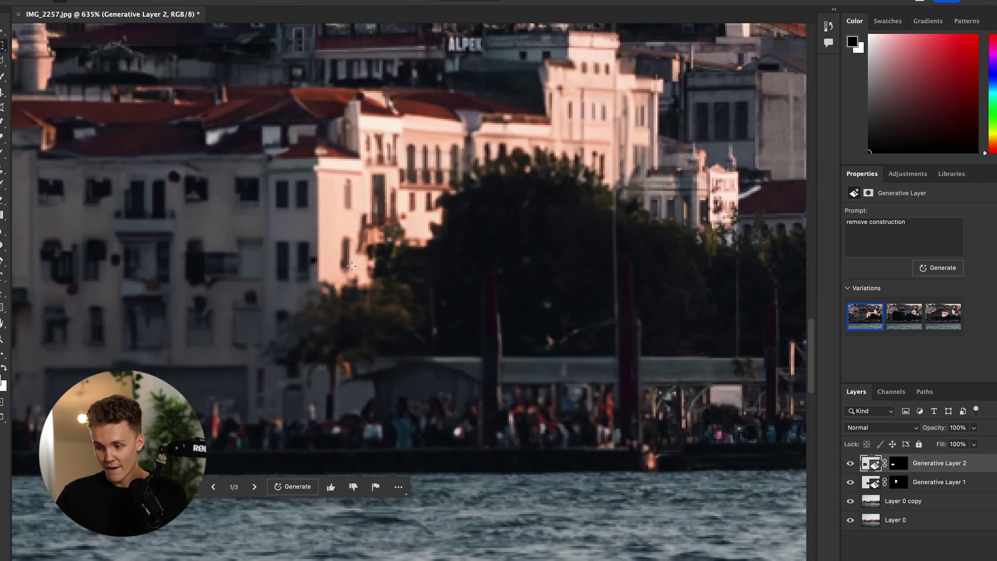
pyautogui.click(850, 464)
pyautogui.click(850, 463)
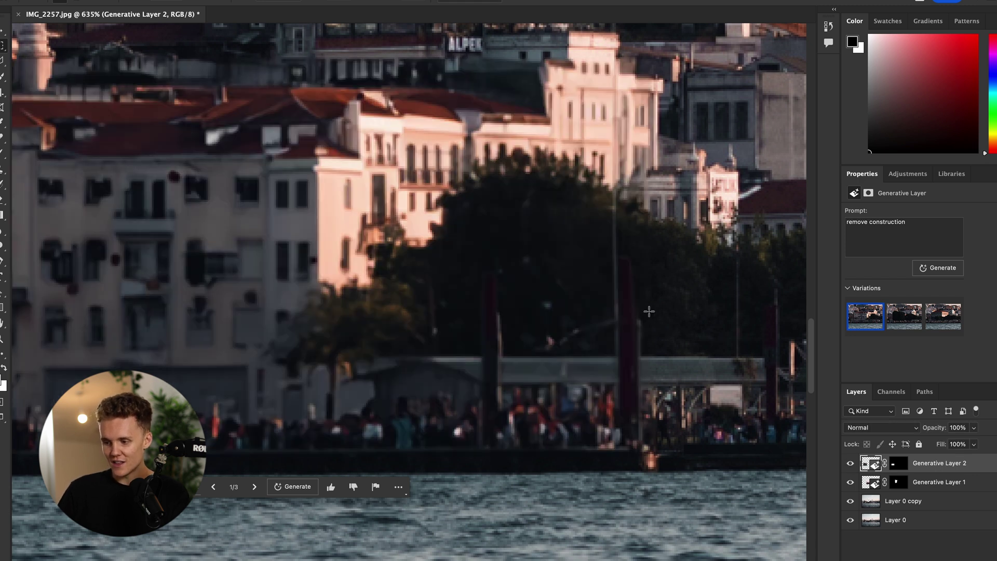
# Step: Recheck the second and third removal variations, keep the first, and deselect with the Move tool
pyautogui.moveTo(518, 100)
pyautogui.mouseDown()
pyautogui.moveTo(568, 122)
pyautogui.moveTo(590, 178)
pyautogui.mouseUp()
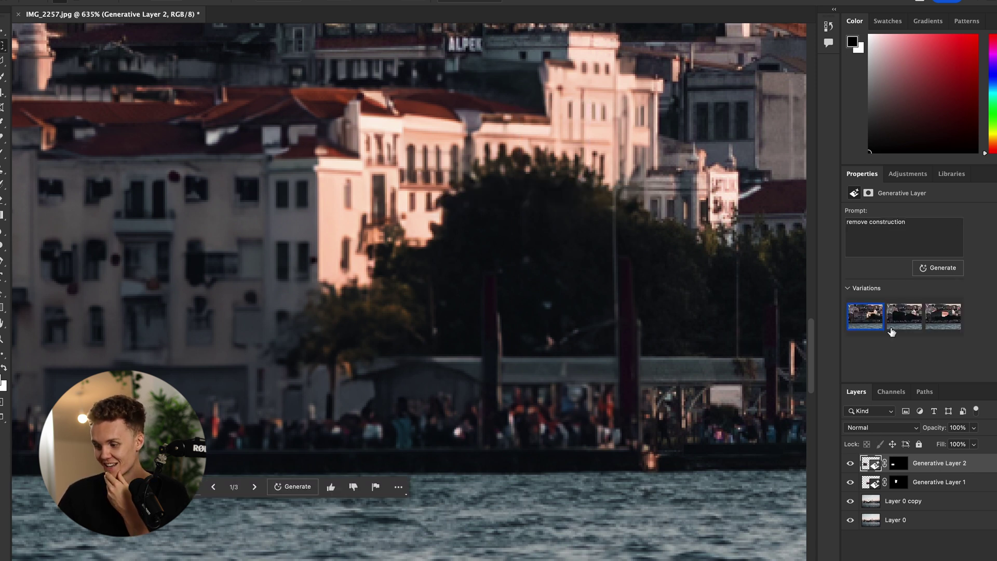
pyautogui.click(904, 316)
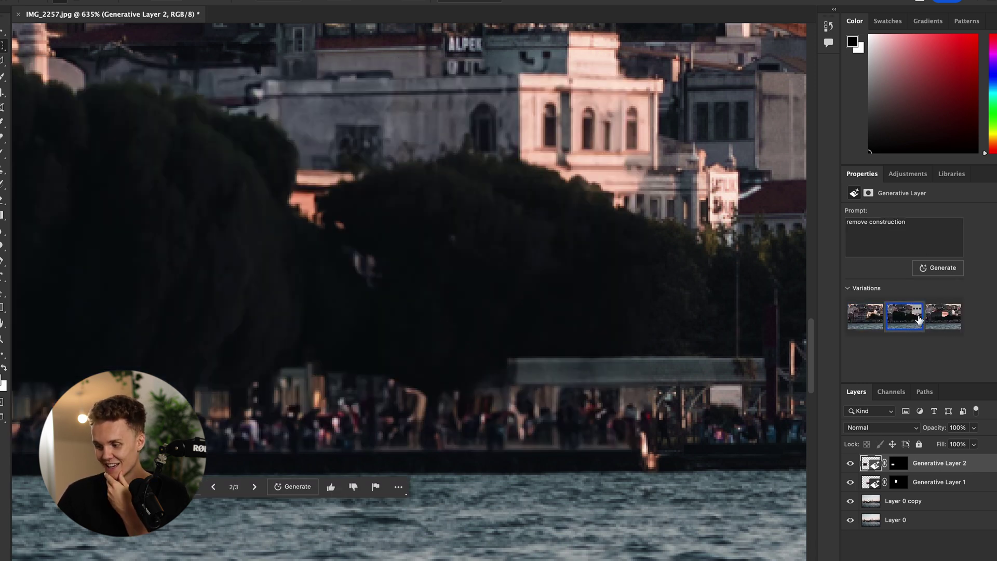
pyautogui.click(943, 316)
pyautogui.scroll(-3, 449, 191)
pyautogui.scroll(-2, 449, 191)
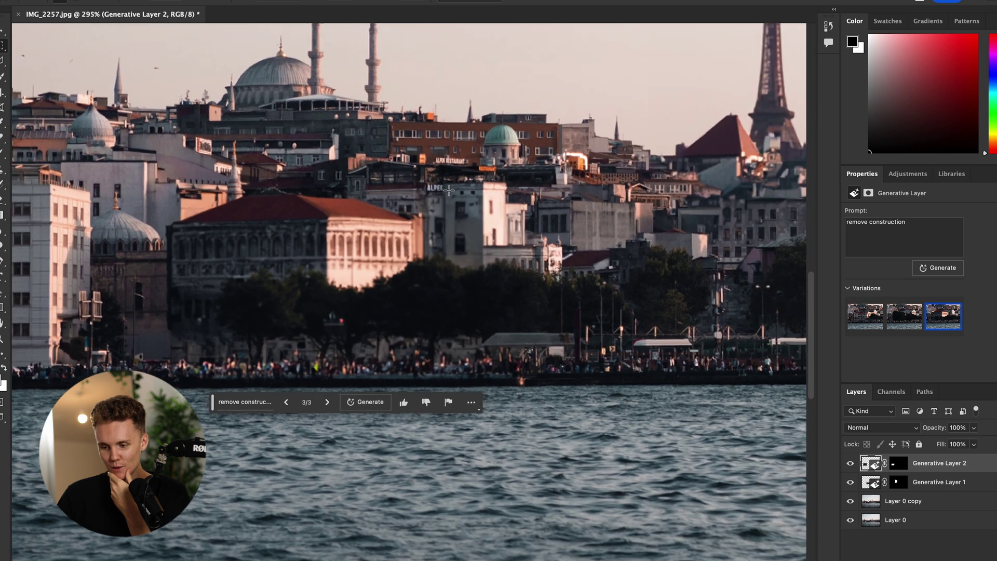
pyautogui.scroll(-2, 449, 191)
pyautogui.scroll(-2, 346, 225)
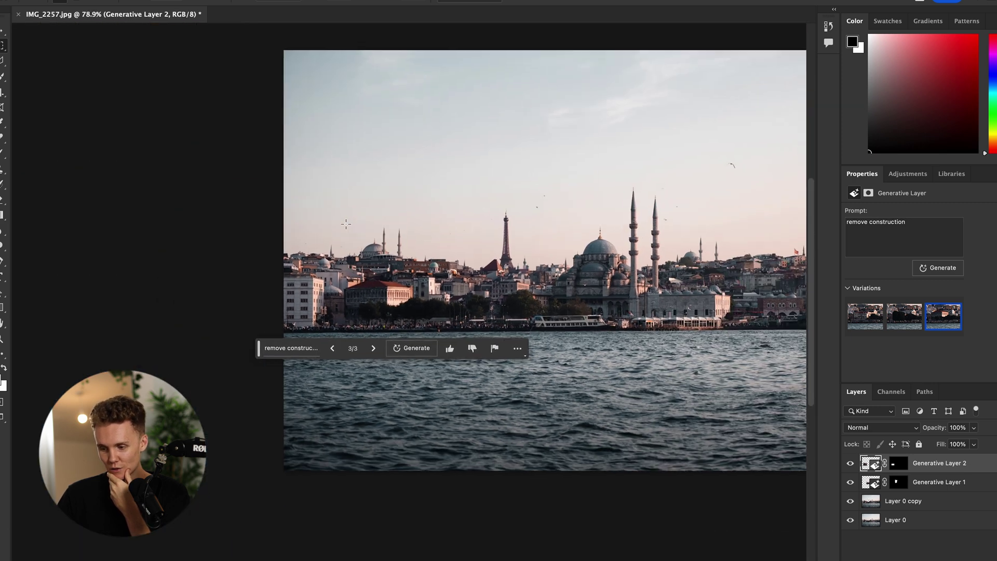
pyautogui.scroll(1, 346, 225)
pyautogui.click(861, 317)
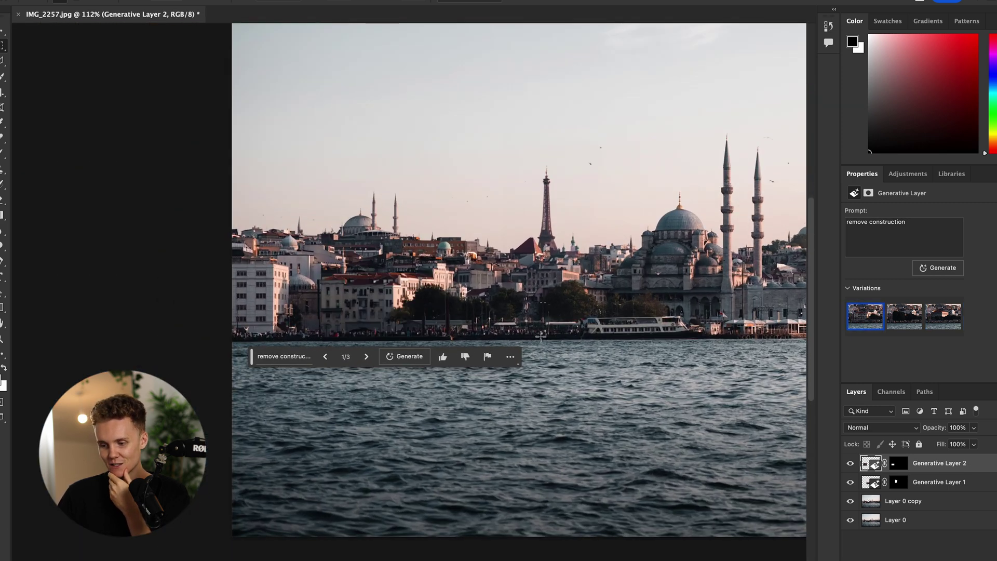
pyautogui.scroll(-3, 541, 337)
pyautogui.scroll(1, 649, 321)
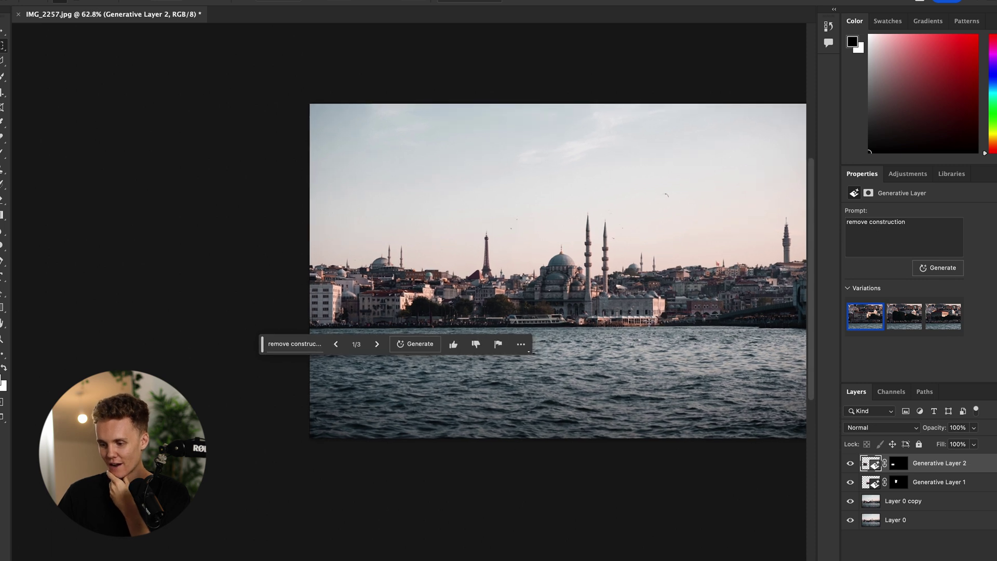
pyautogui.hscroll(4, 649, 321)
pyautogui.press('v')
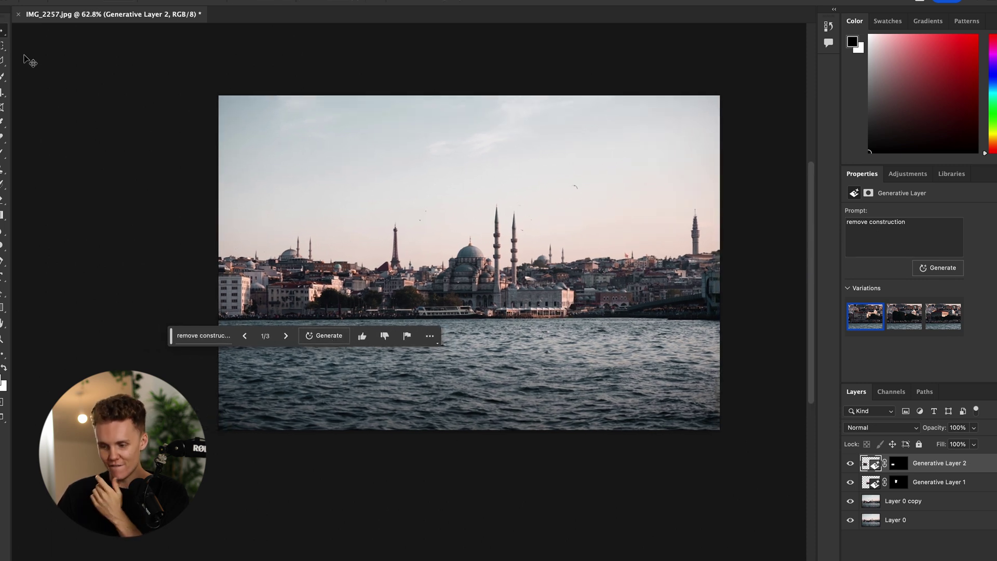
pyautogui.click(404, 450)
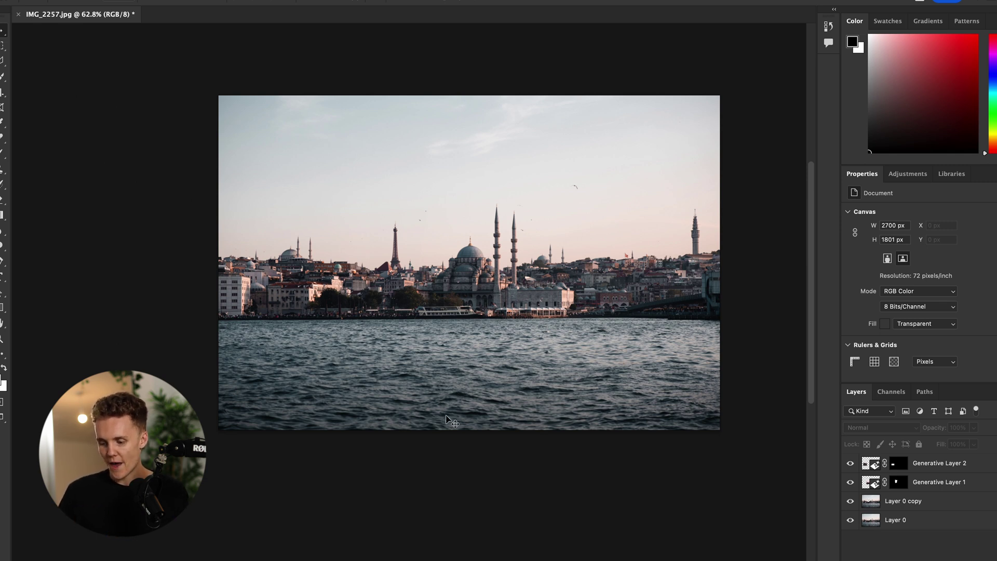
# Step: Marquee a patch of water at lower right and generate 'add a small boat' there
pyautogui.press('m')
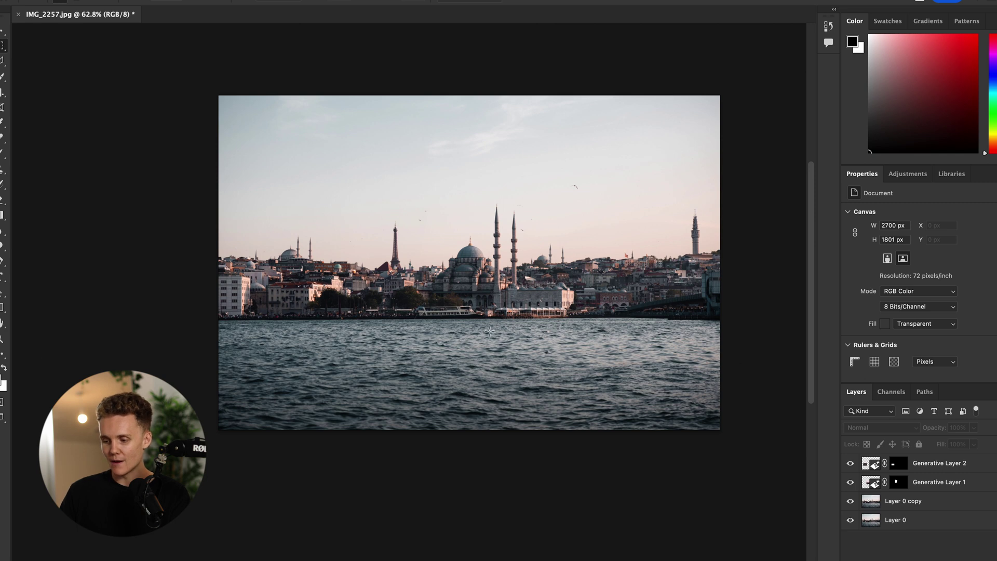
pyautogui.moveTo(506, 328); pyautogui.dragTo(673, 393)
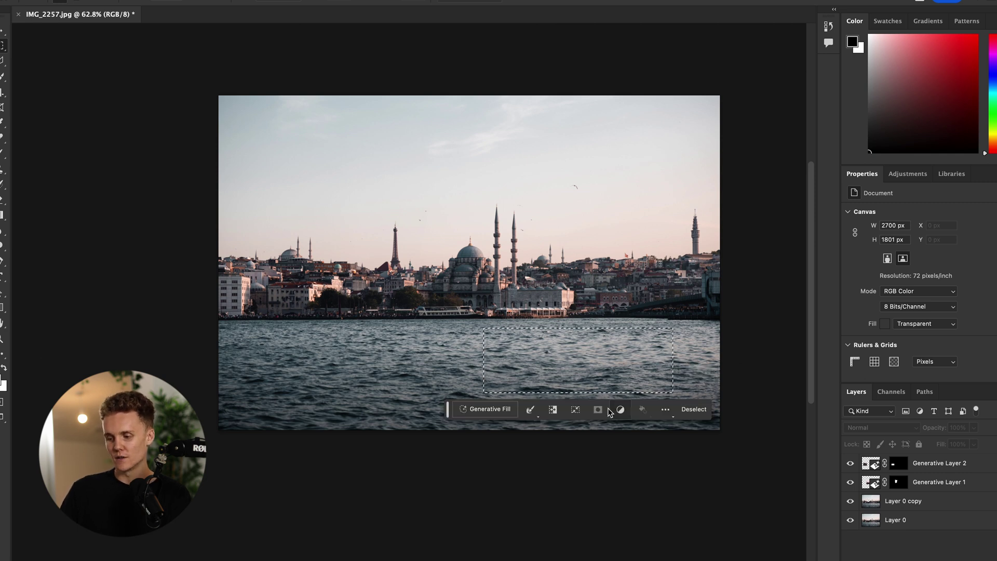
pyautogui.click(488, 409)
pyautogui.write('ad')
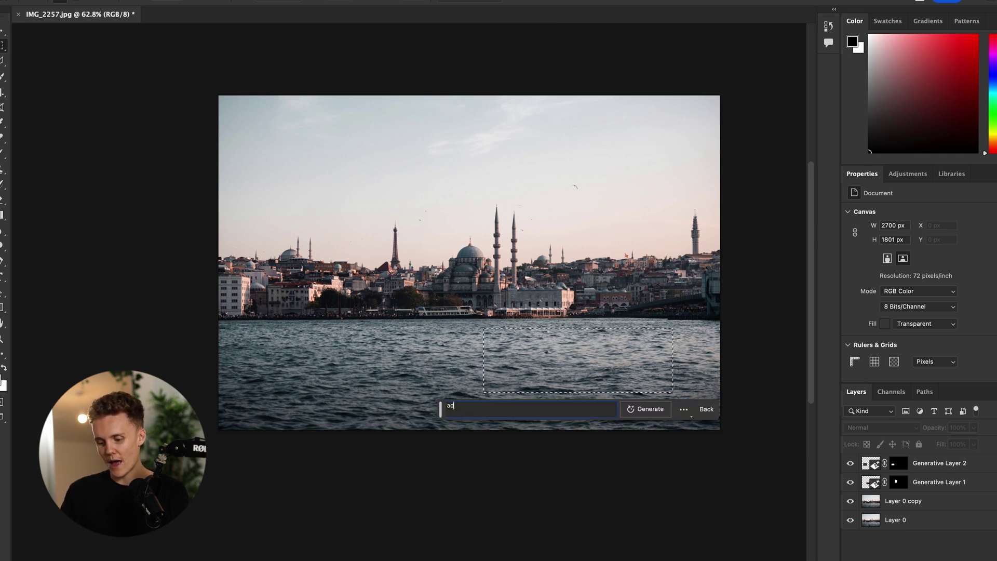
pyautogui.write('d a small boat')
pyautogui.press('Return')
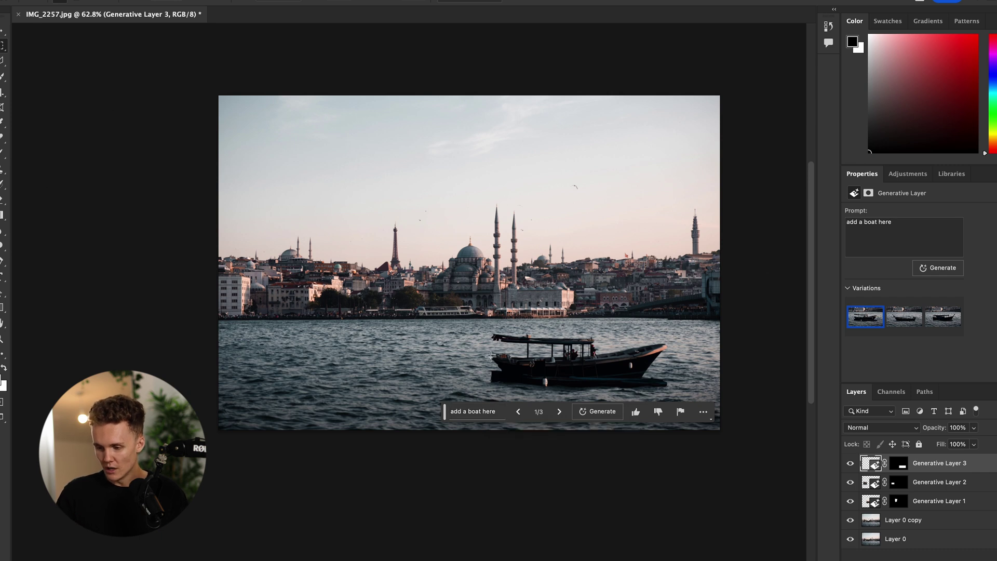
# Step: Zoom in on the boat and switch to the third variation with its tall raised bow
pyautogui.scroll(5, 625, 373)
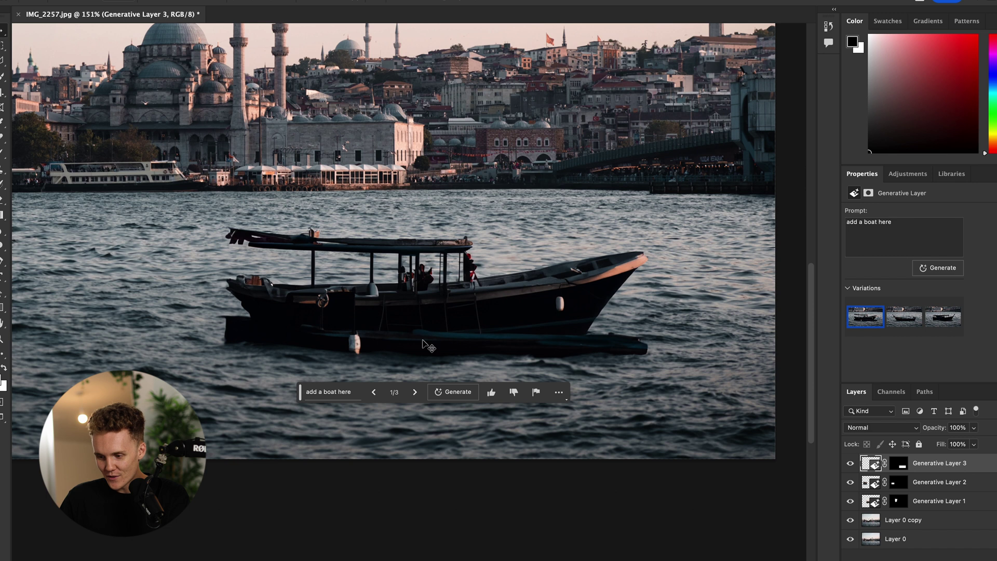
pyautogui.scroll(4, 407, 333)
pyautogui.scroll(-3, 396, 333)
pyautogui.hscroll(2, 396, 333)
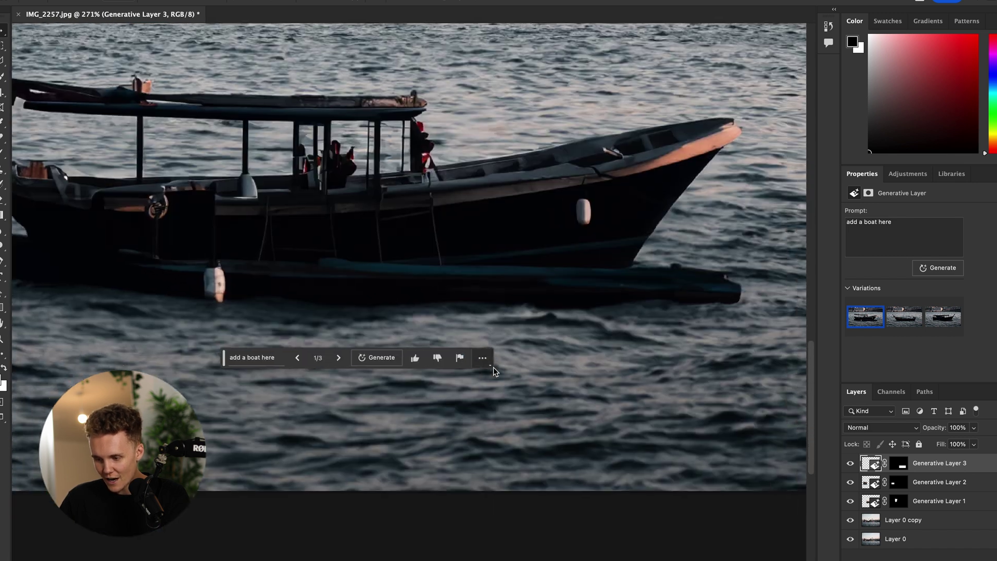
pyautogui.click(898, 321)
pyautogui.hscroll(2, 547, 281)
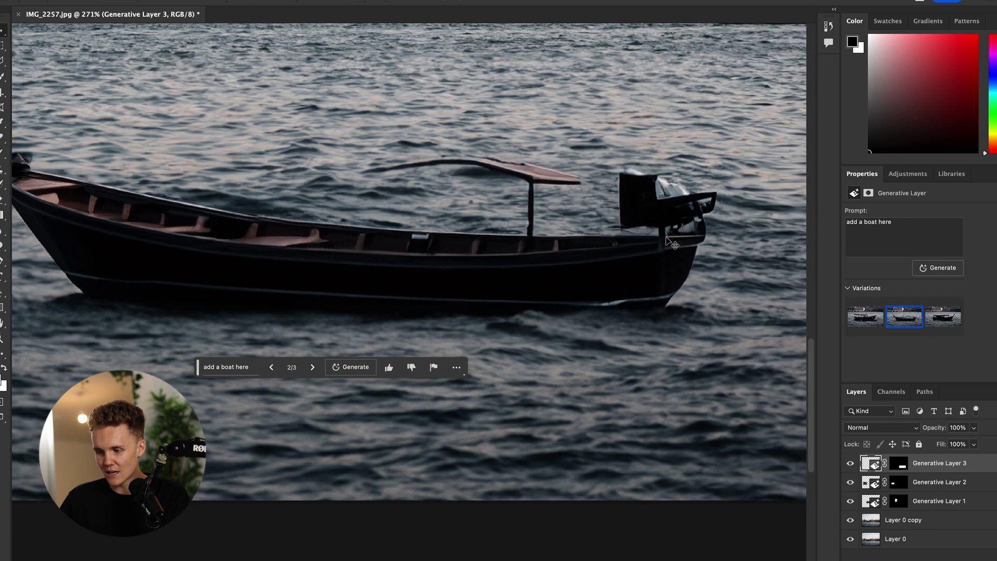
pyautogui.click(950, 323)
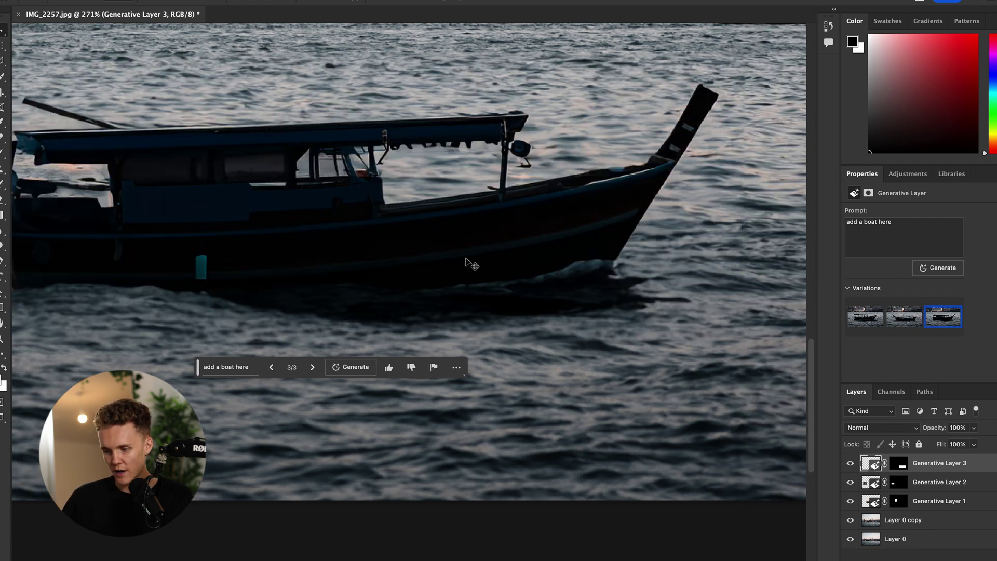
pyautogui.scroll(-5, 467, 265)
pyautogui.scroll(-6, 465, 264)
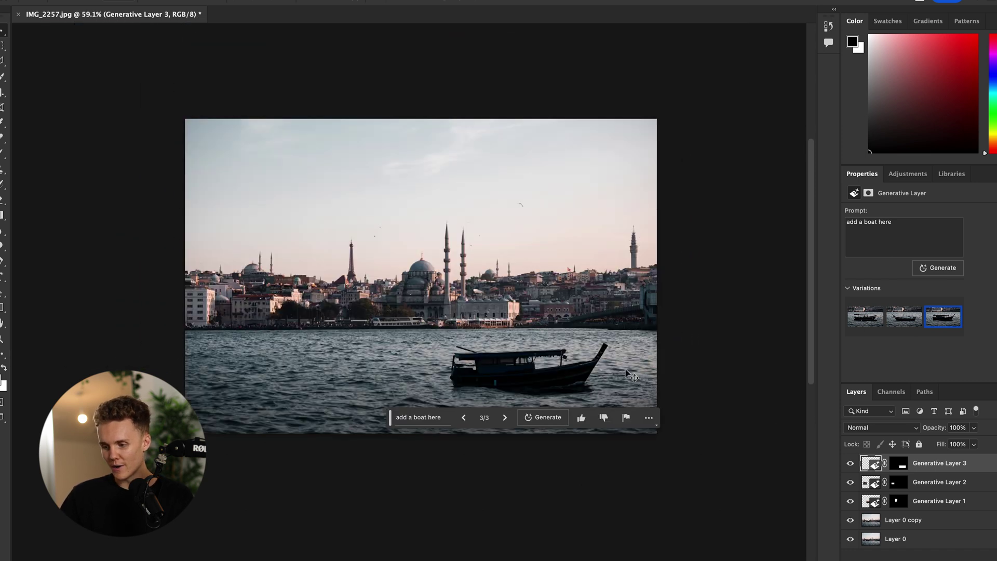
pyautogui.scroll(4, 618, 327)
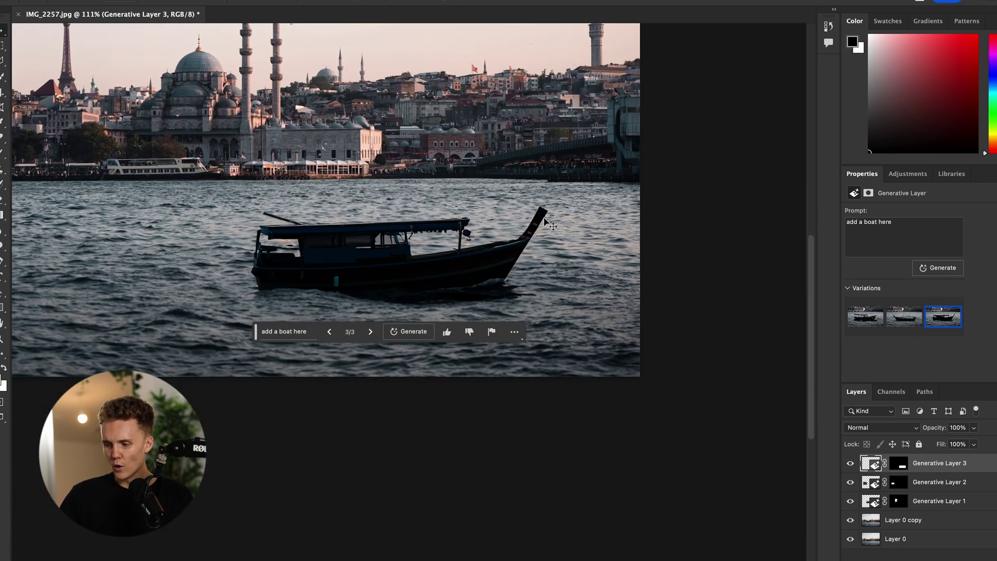
pyautogui.scroll(4, 617, 330)
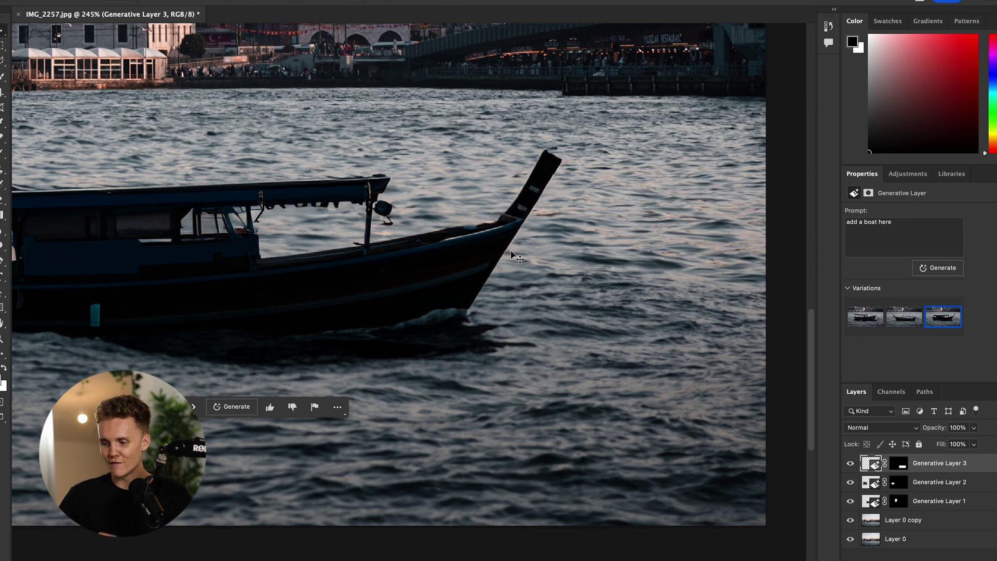
pyautogui.scroll(-7, 506, 255)
pyautogui.scroll(-1, 507, 255)
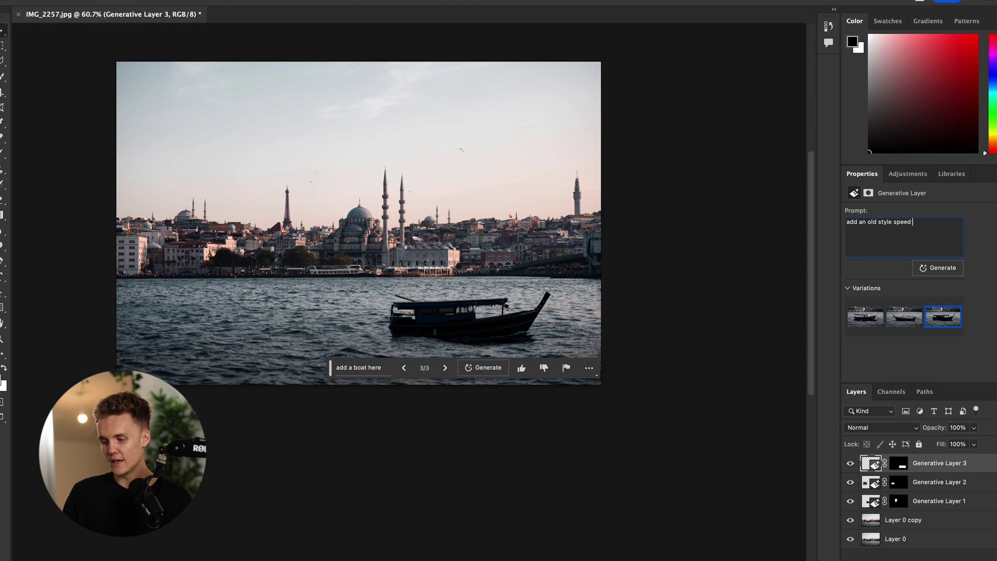
# Step: Regenerate with 'add an old style speed boat' and keep the third variation's dark speedboat
pyautogui.click(948, 273)
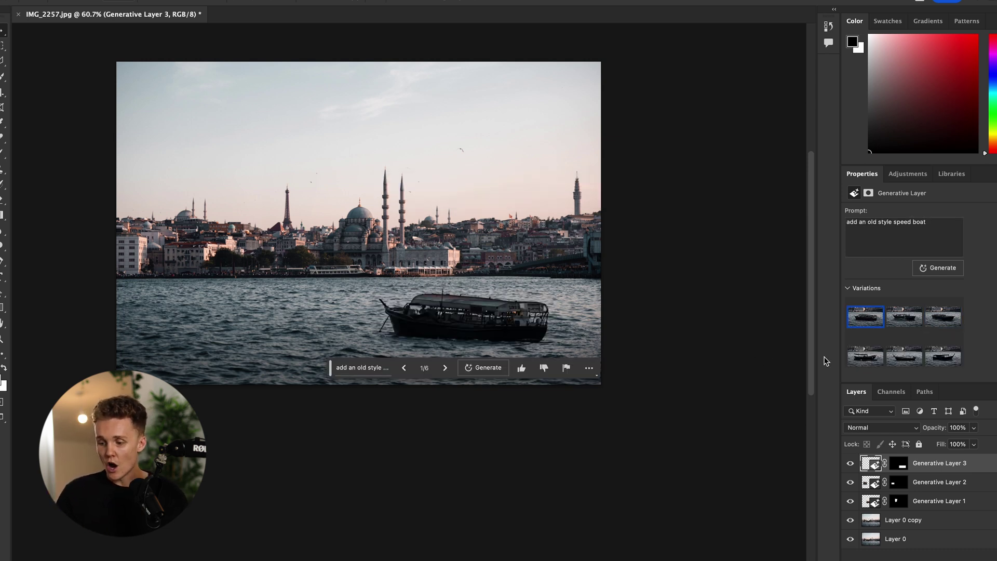
pyautogui.scroll(5, 410, 318)
pyautogui.scroll(5, 487, 337)
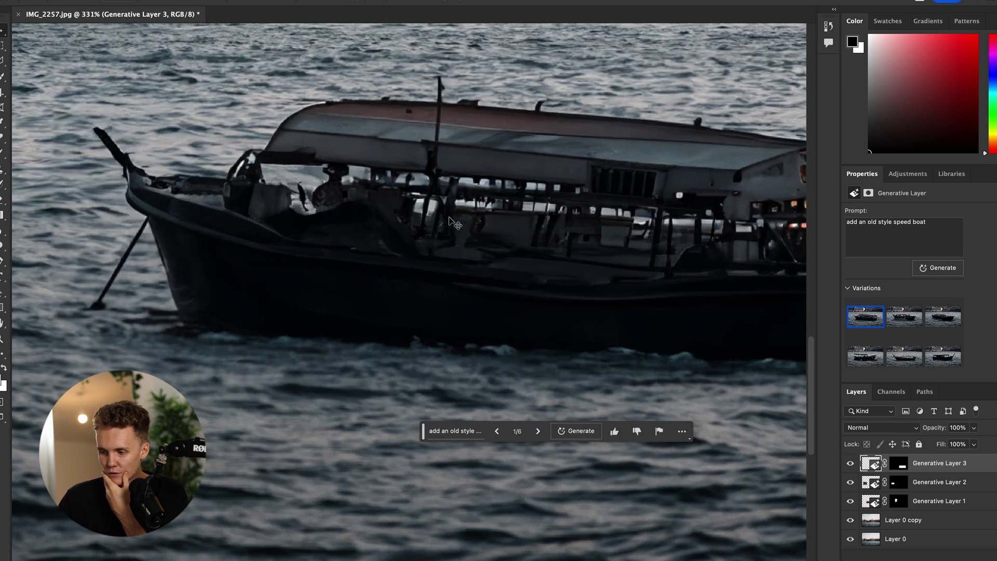
pyautogui.scroll(-1, 510, 236)
pyautogui.scroll(-1, 577, 236)
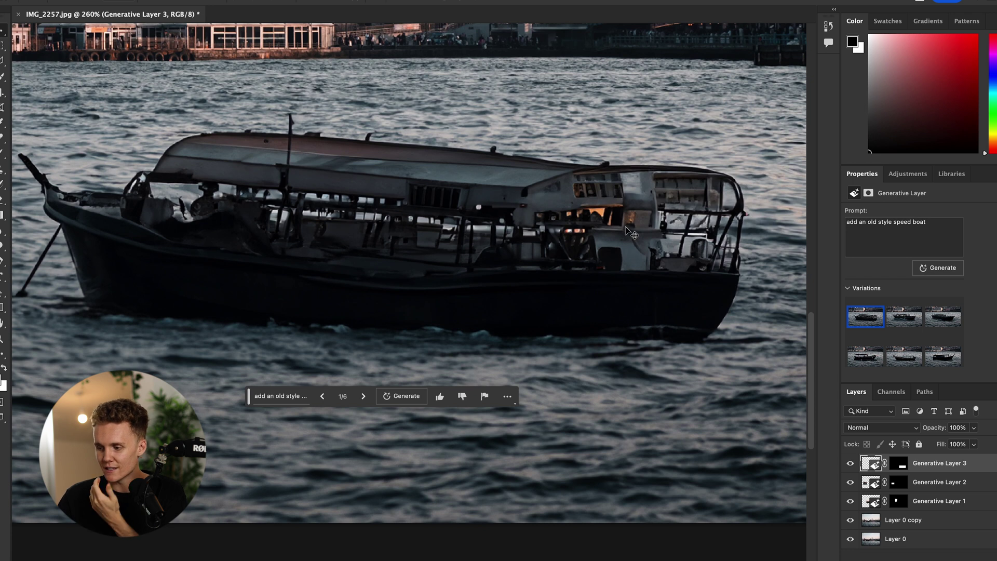
pyautogui.click(897, 321)
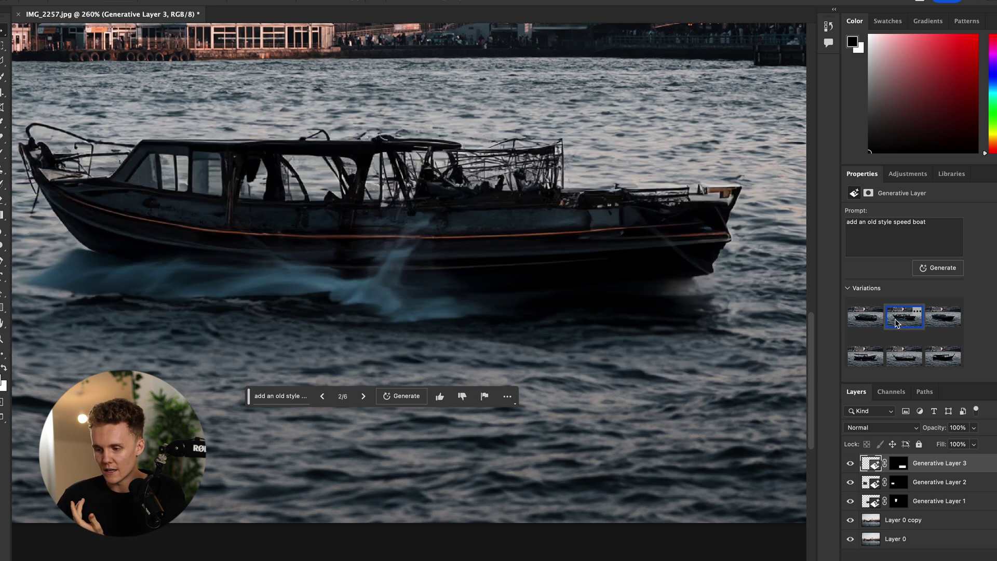
pyautogui.scroll(-2, 524, 250)
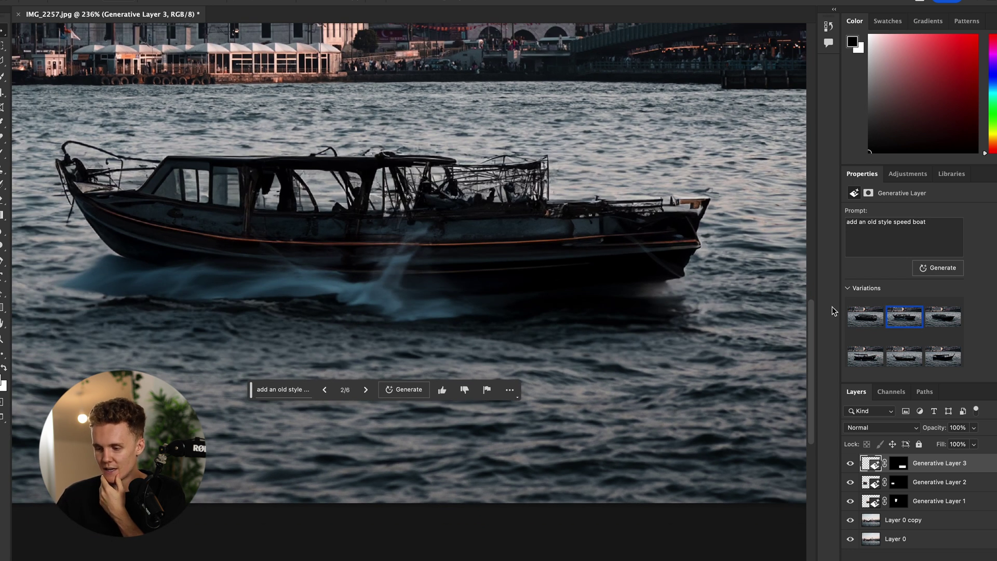
pyautogui.click(943, 317)
pyautogui.scroll(-5, 457, 289)
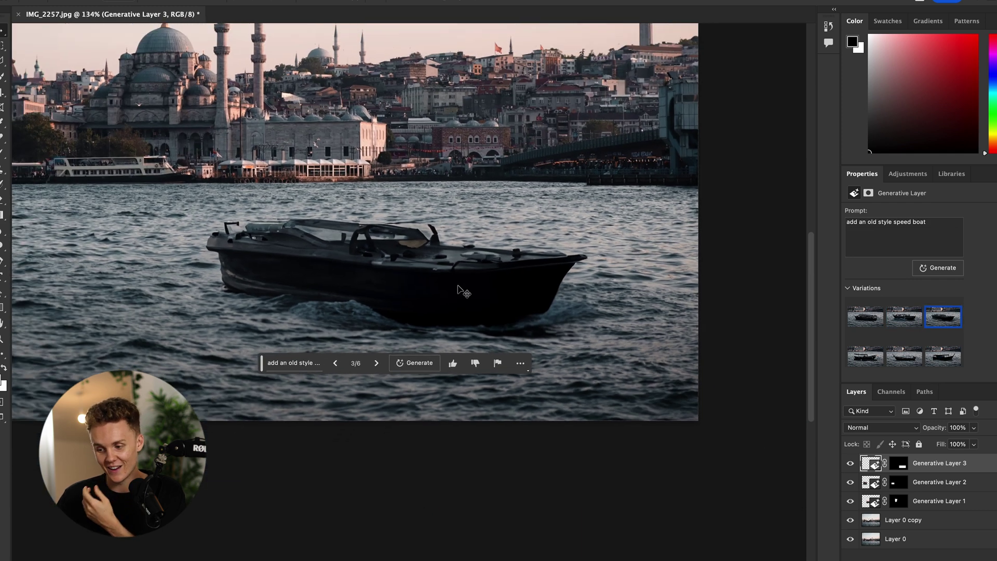
pyautogui.scroll(3, 458, 288)
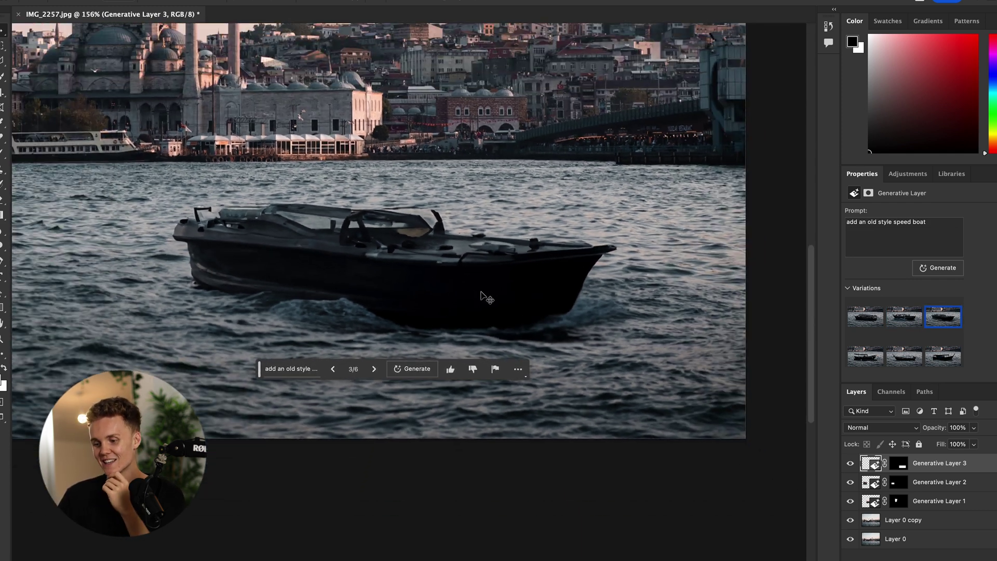
pyautogui.scroll(-6, 481, 295)
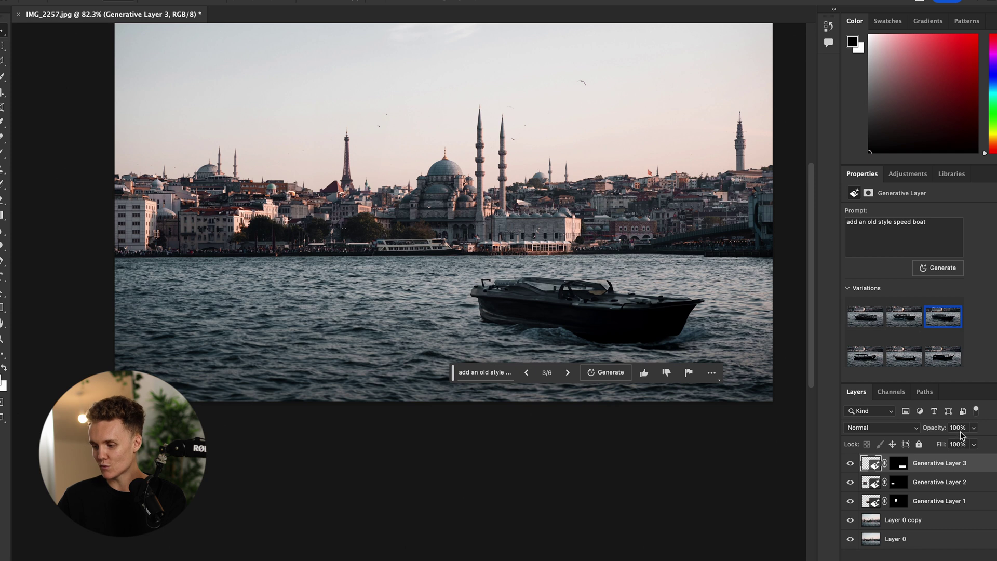
# Step: Delete Generative Layer 3 and marquee a small patch of water near the far quay
pyautogui.press('BackSpace')
pyautogui.scroll(7, 438, 257)
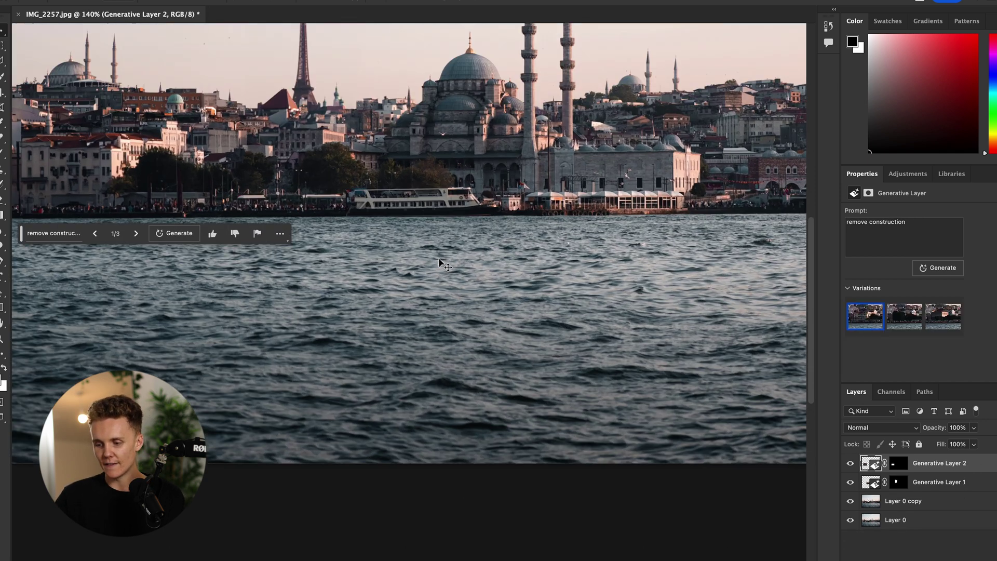
pyautogui.scroll(-3, 438, 264)
pyautogui.scroll(3, 556, 270)
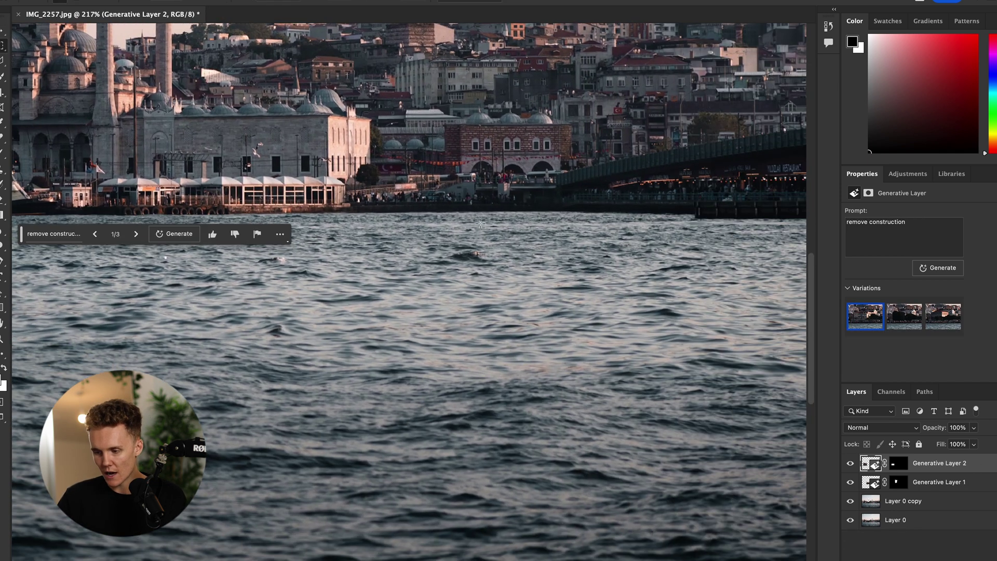
pyautogui.moveTo(371, 179); pyautogui.dragTo(516, 232)
pyautogui.hscroll(-5, 219, 259)
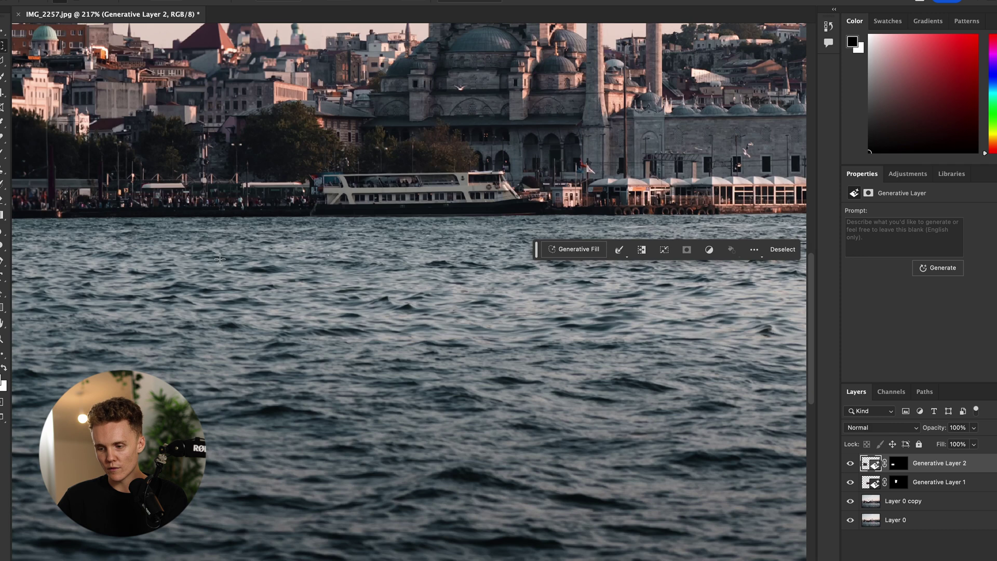
pyautogui.hscroll(10, 466, 202)
pyautogui.hscroll(-5, 395, 193)
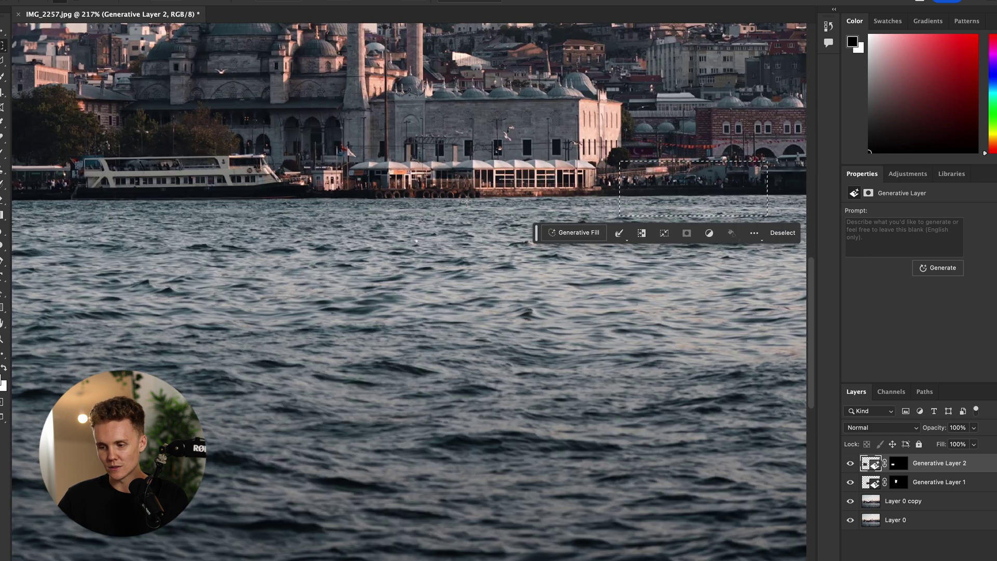
pyautogui.hscroll(4, 319, 180)
# Step: Generate 'add a small boat' in the new selection
pyautogui.click(402, 225)
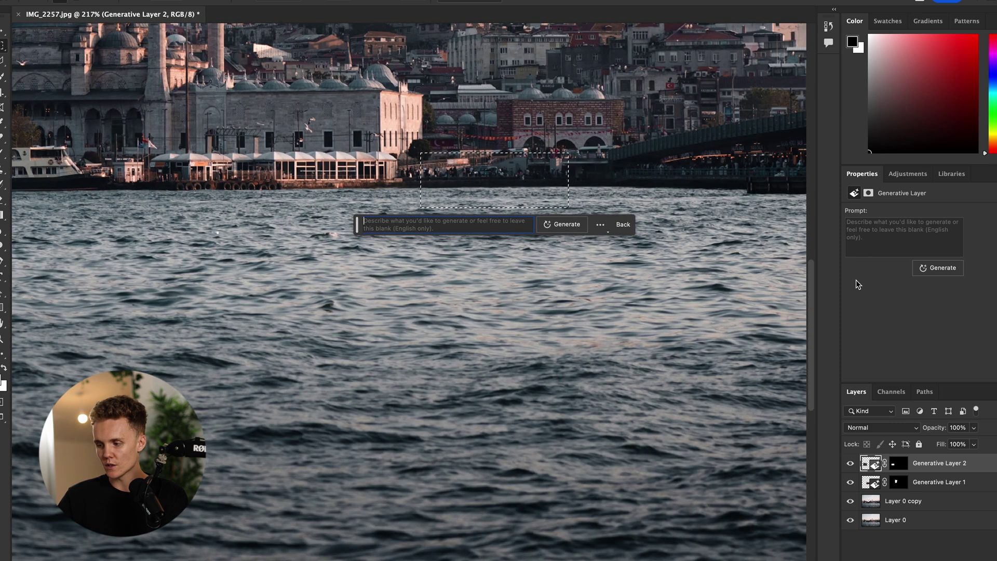
pyautogui.click(900, 239)
pyautogui.write('add a ')
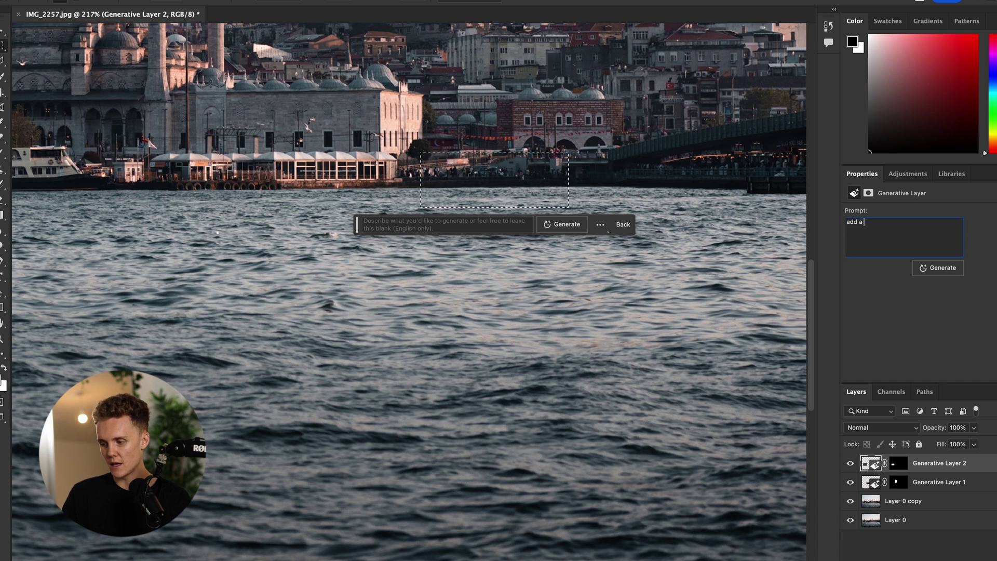
pyautogui.write('small boat')
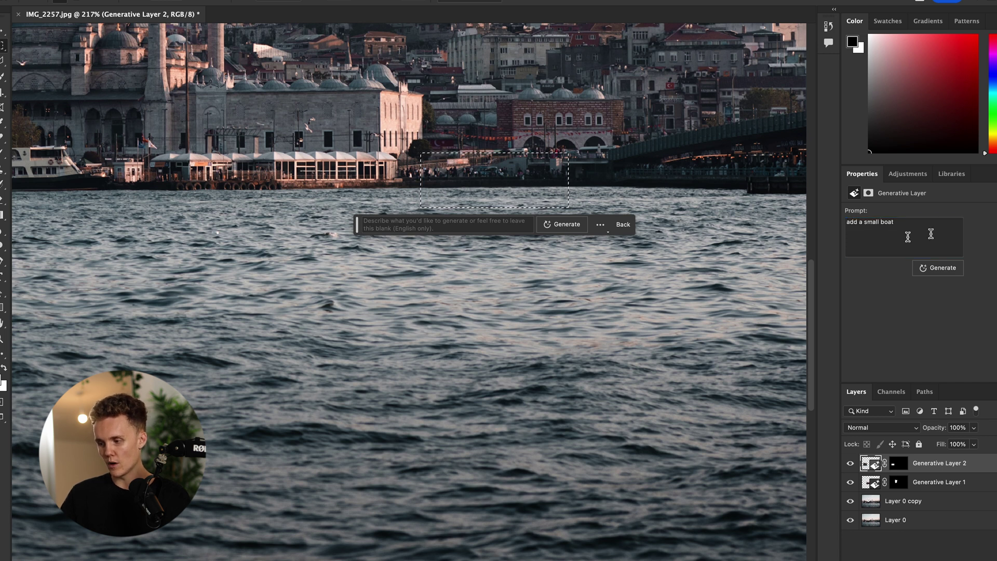
pyautogui.click(939, 270)
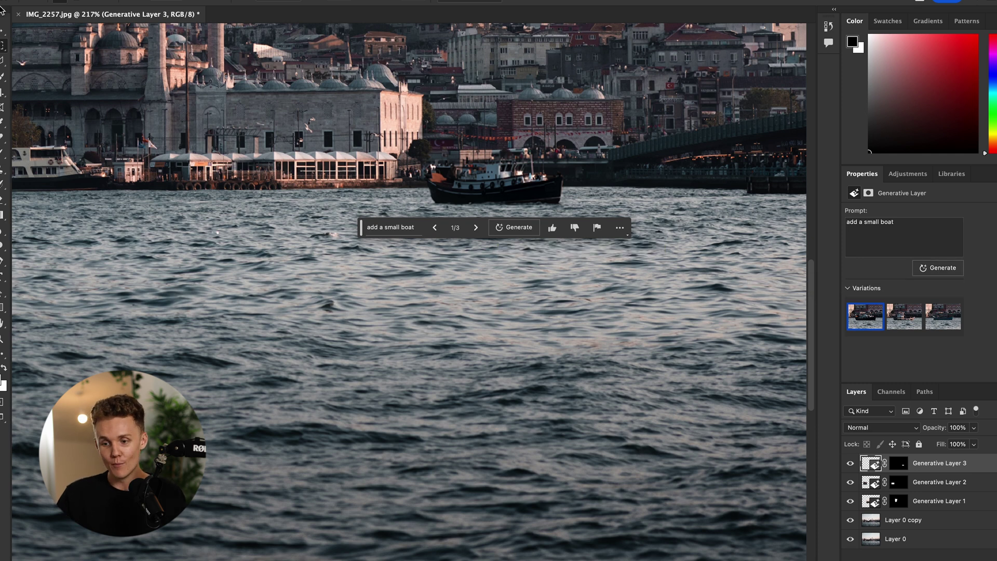
pyautogui.scroll(-1, 348, 316)
pyautogui.scroll(-5, 349, 315)
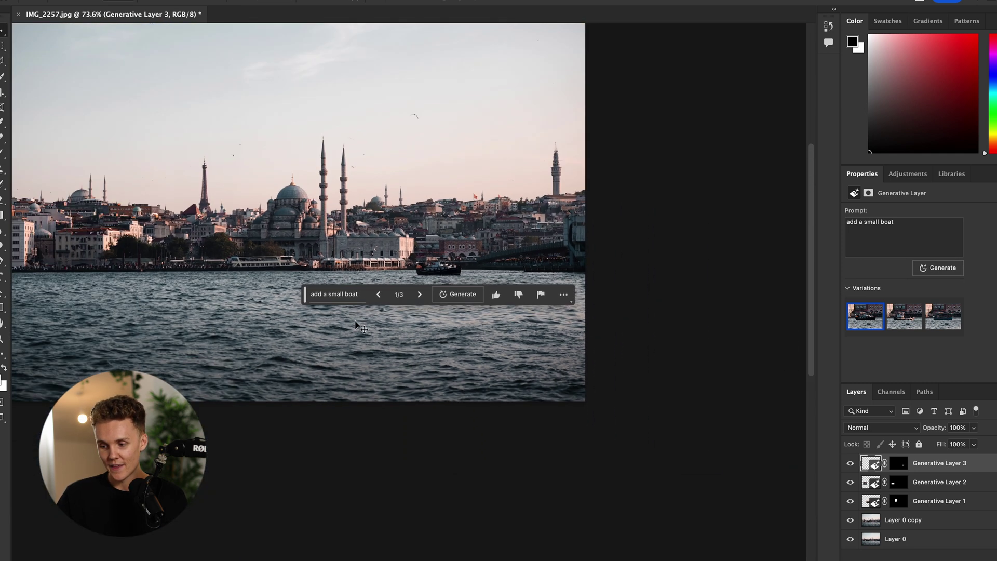
pyautogui.click(359, 324)
pyautogui.hscroll(-5, 405, 338)
pyautogui.hscroll(3, 424, 351)
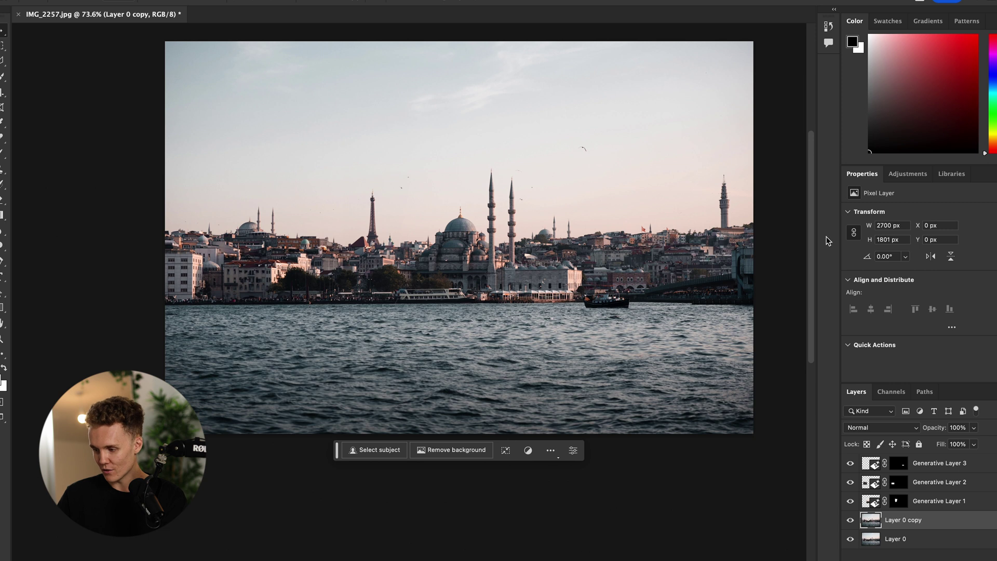
pyautogui.click(964, 469)
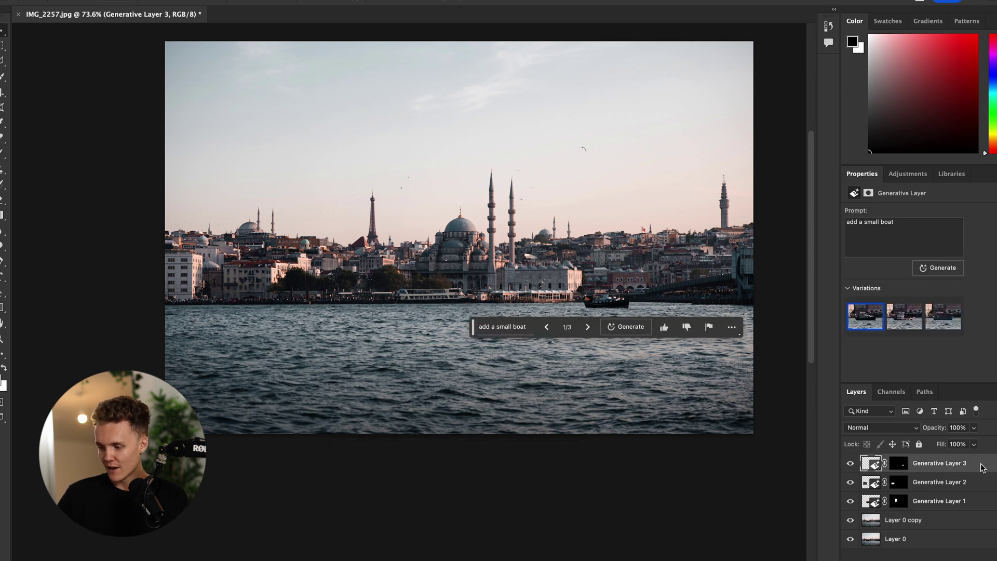
pyautogui.click(894, 320)
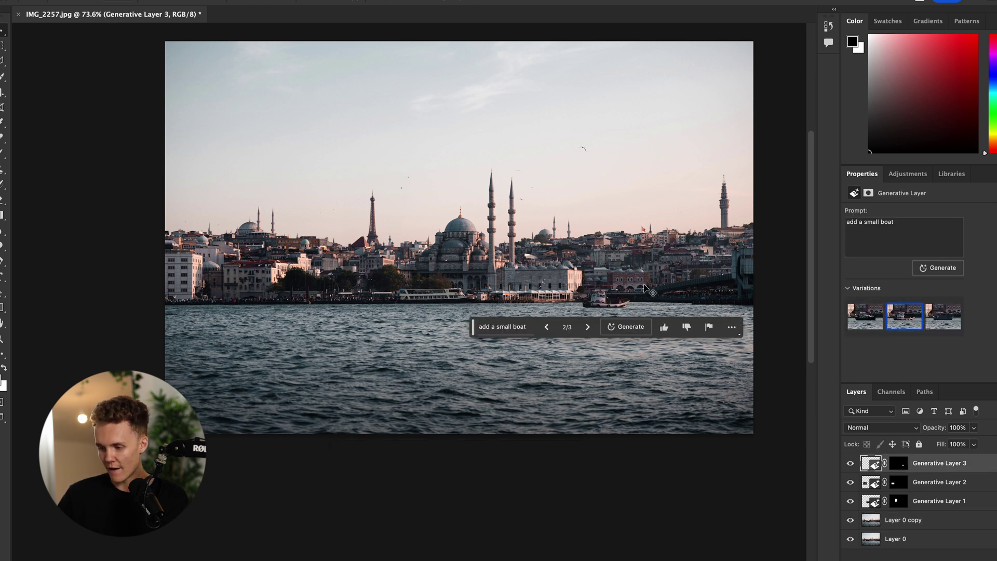
pyautogui.scroll(8, 597, 300)
pyautogui.scroll(6, 433, 220)
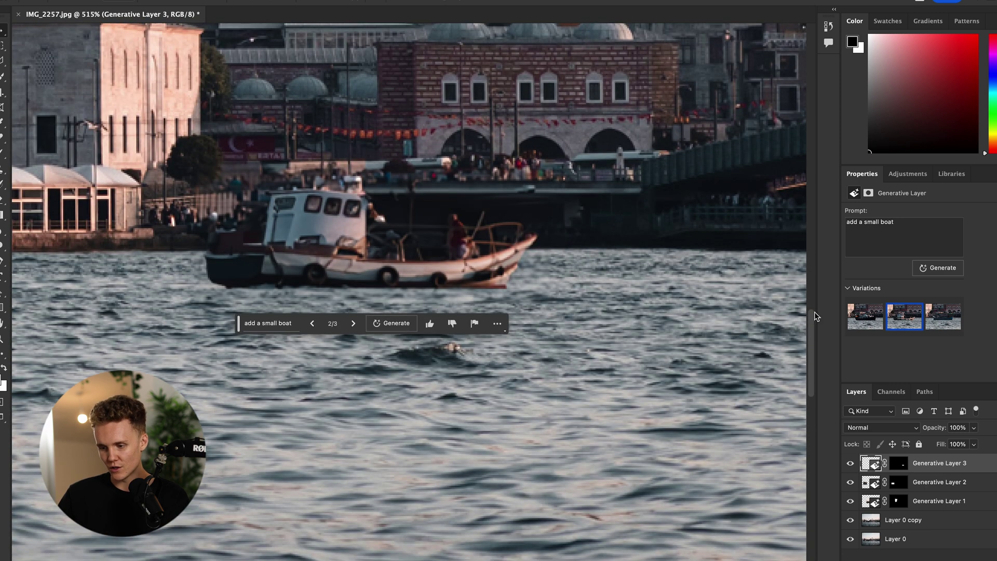
pyautogui.click(943, 316)
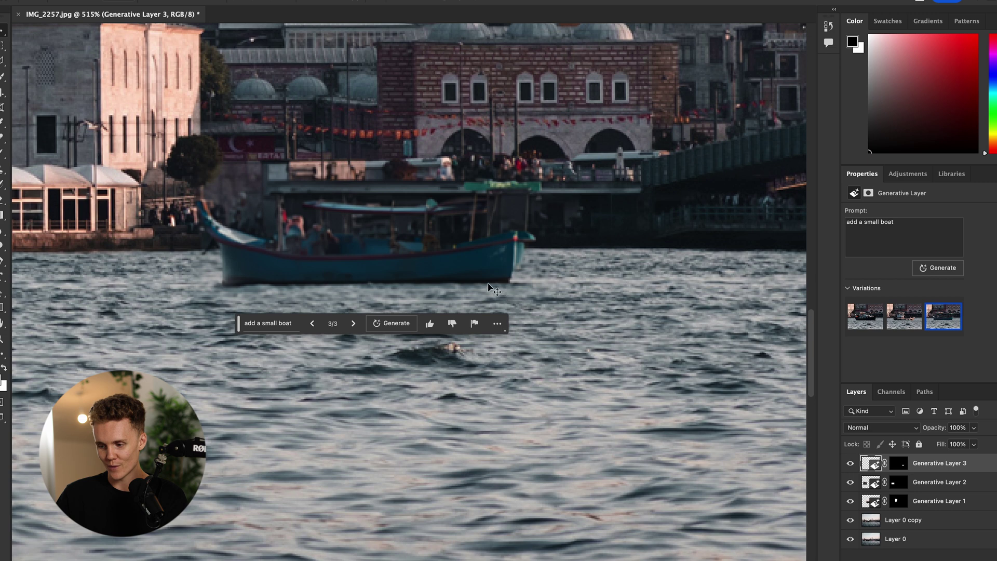
pyautogui.scroll(-4, 592, 305)
pyautogui.scroll(2, 409, 291)
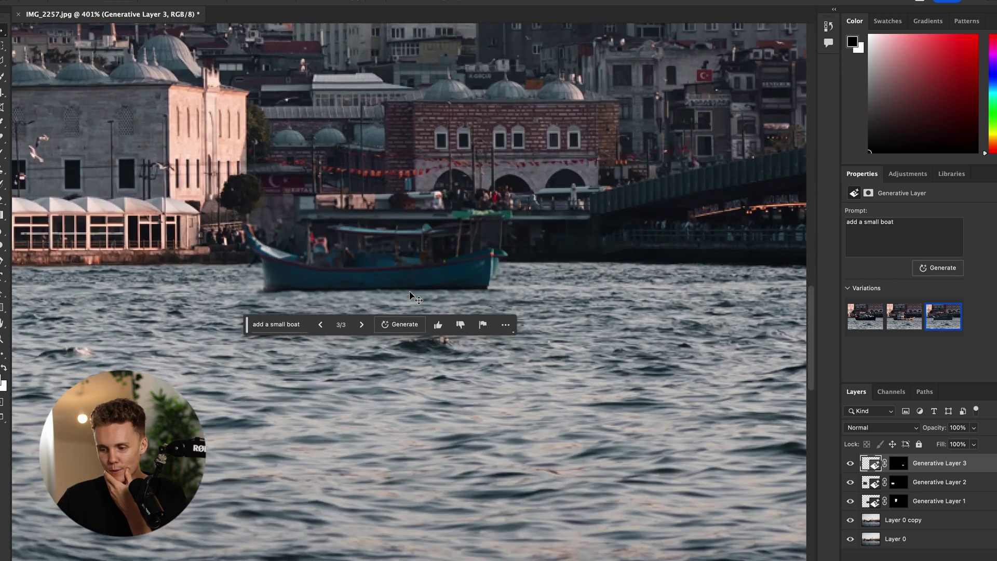
pyautogui.click(865, 316)
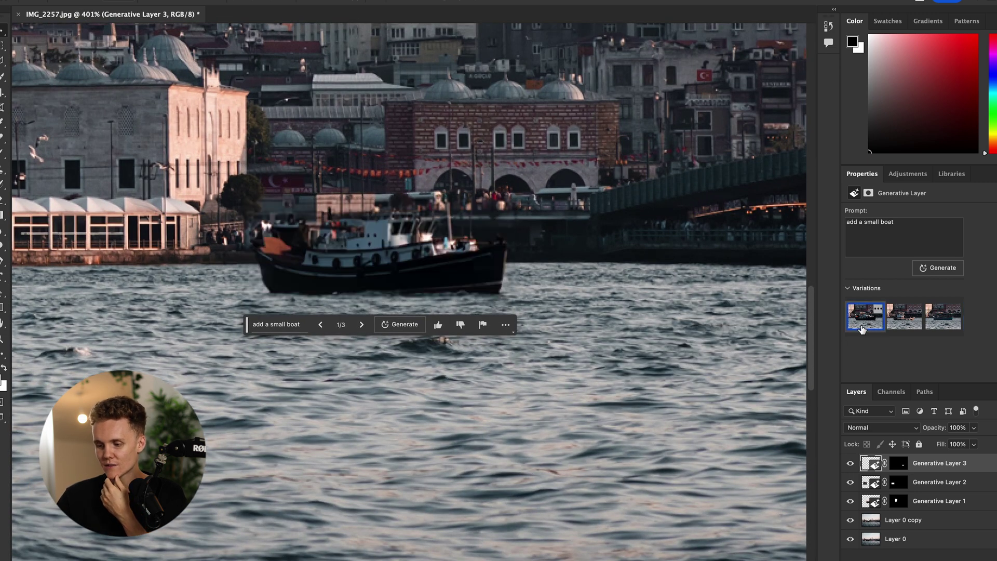
pyautogui.click(381, 402)
pyautogui.scroll(-5, 363, 363)
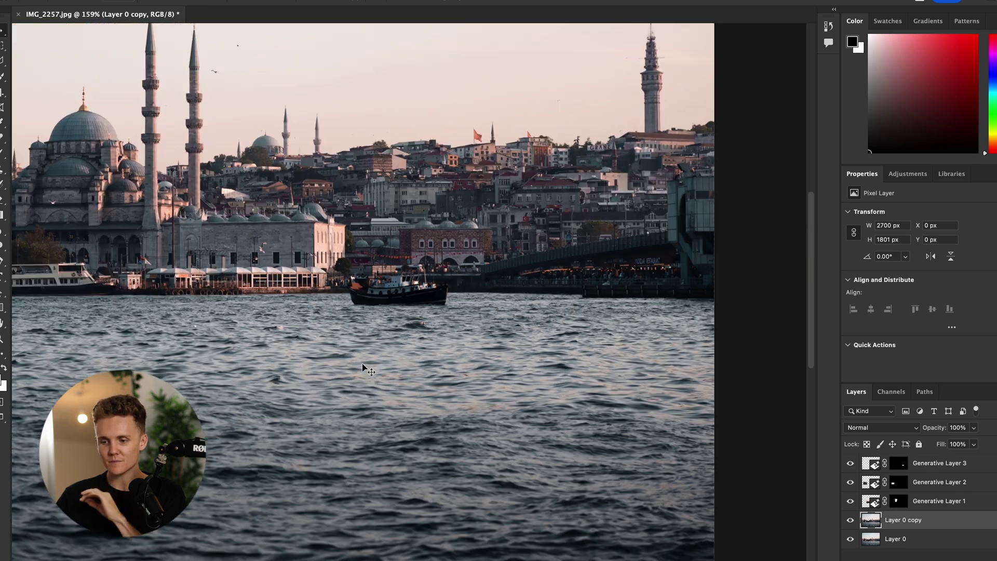
pyautogui.scroll(-3, 356, 363)
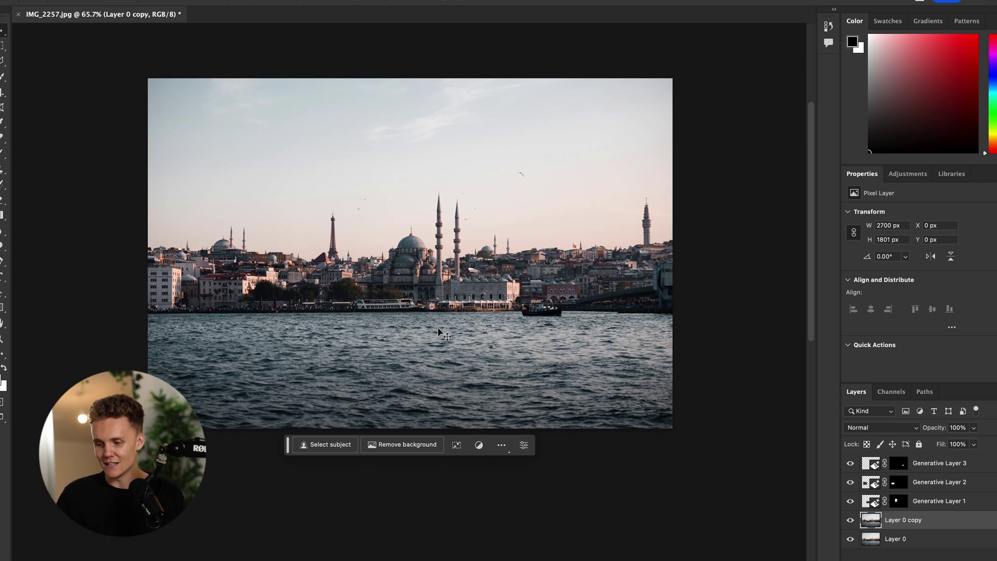
pyautogui.scroll(3, 446, 328)
pyautogui.scroll(-4, 454, 326)
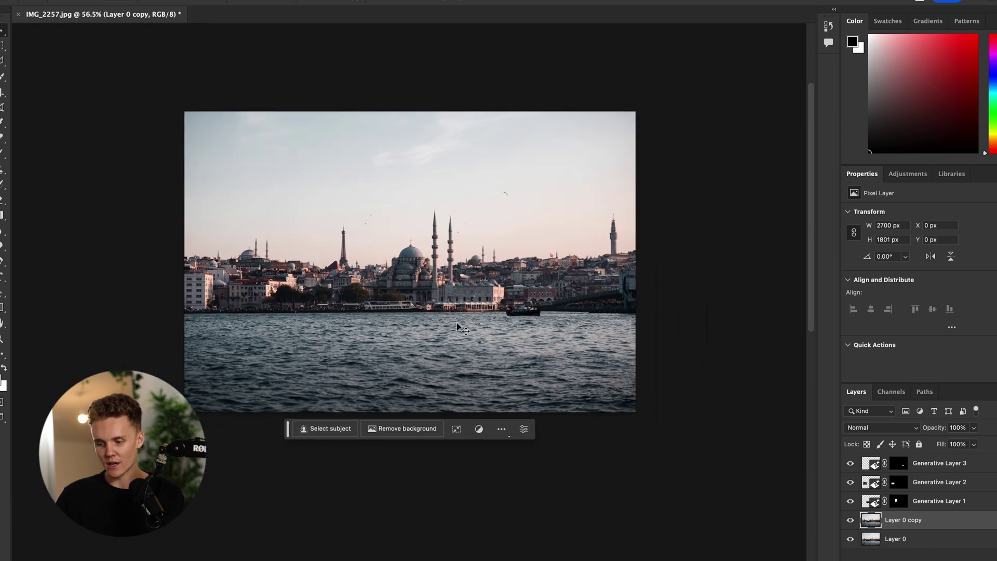
pyautogui.scroll(3, 457, 327)
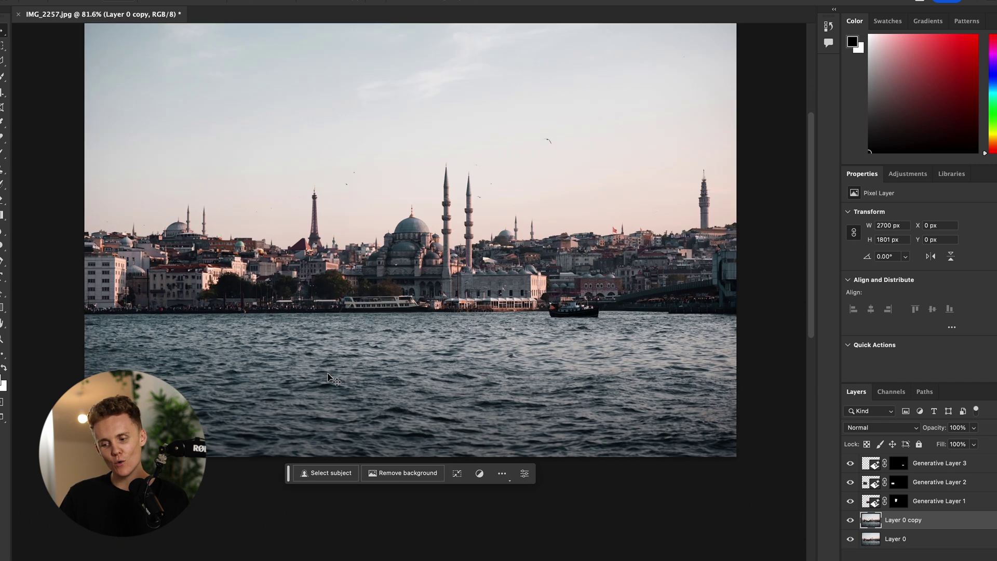
pyautogui.press('m')
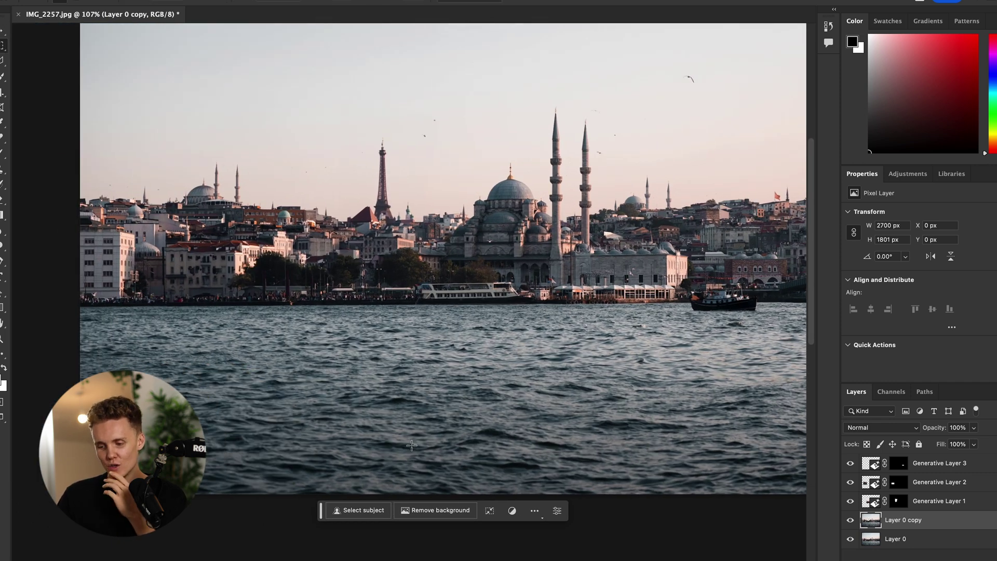
# Step: Select a rectangle of lower-left water and generate 'add birds playing in the water' into it
pyautogui.moveTo(149, 354); pyautogui.dragTo(449, 449)
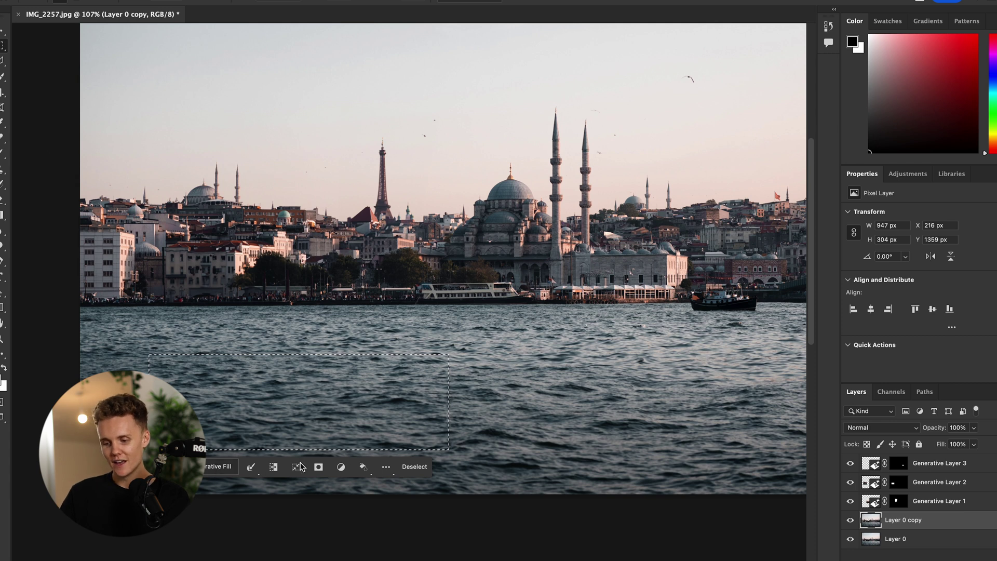
pyautogui.click(218, 466)
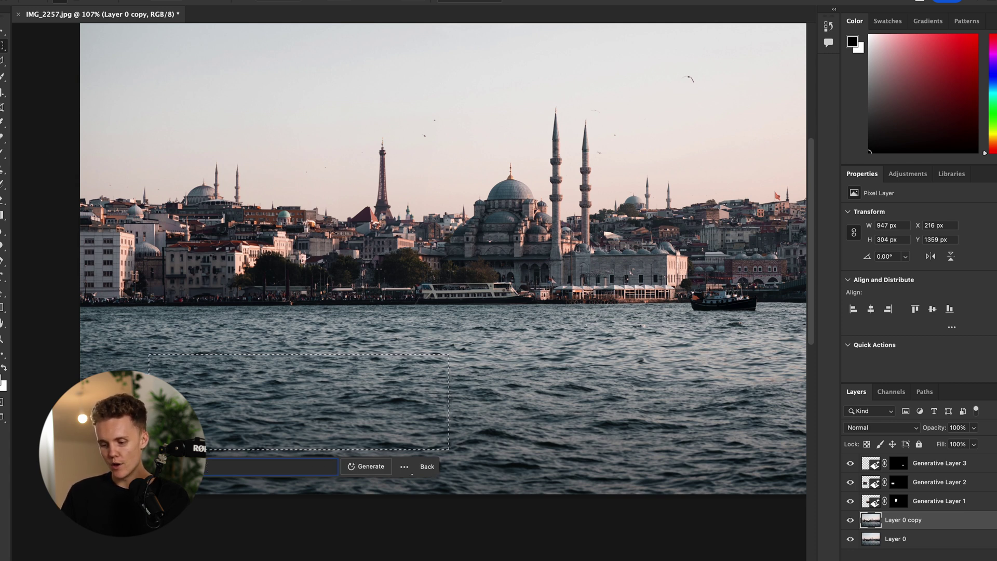
pyautogui.write('ying in the pa')
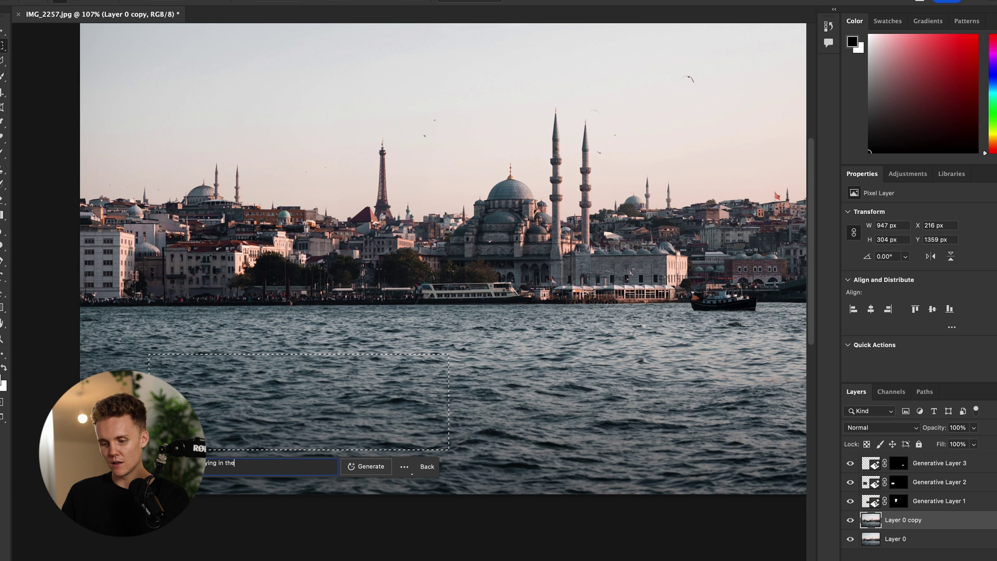
pyautogui.press('BackSpace')
pyautogui.press('BackSpace')
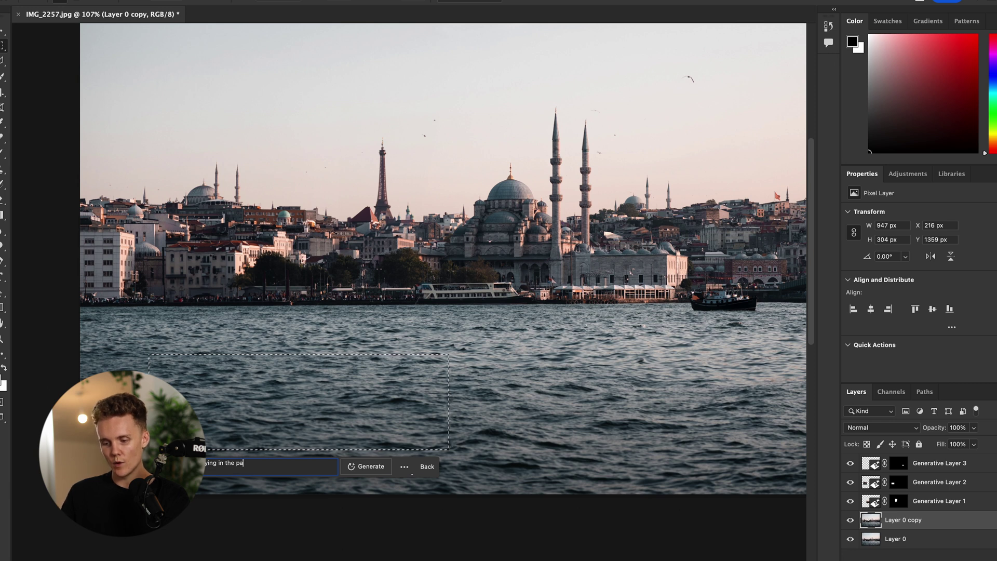
pyautogui.click(379, 467)
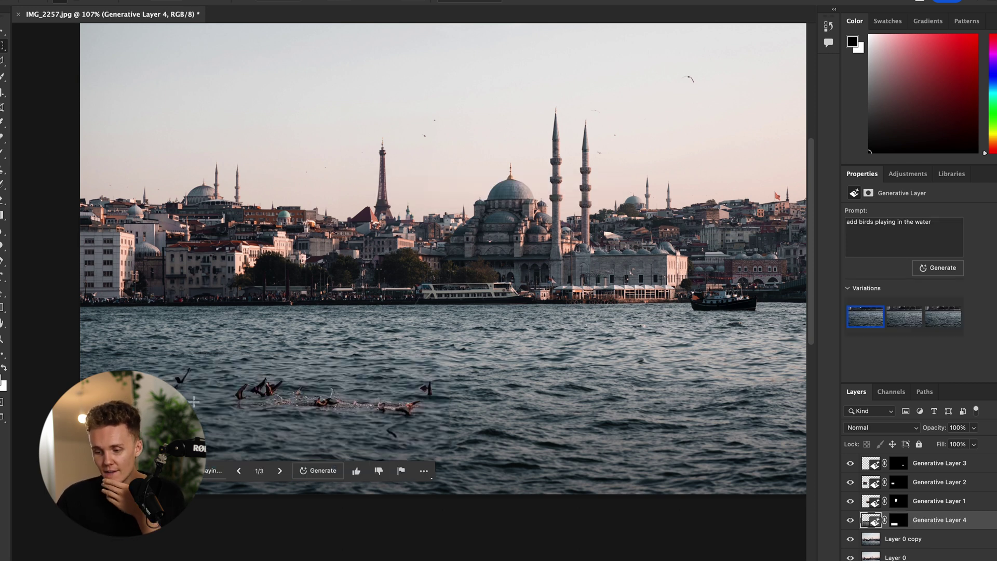
# Step: Preview the second bird variation, then delete the birds' Generative Layer 4
pyautogui.scroll(5, 236, 419)
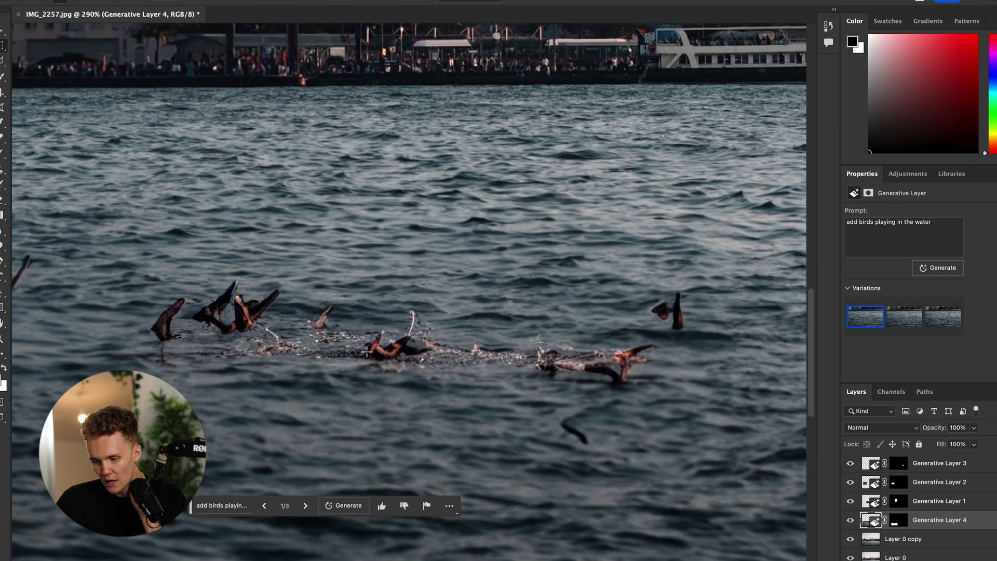
pyautogui.scroll(6, 367, 352)
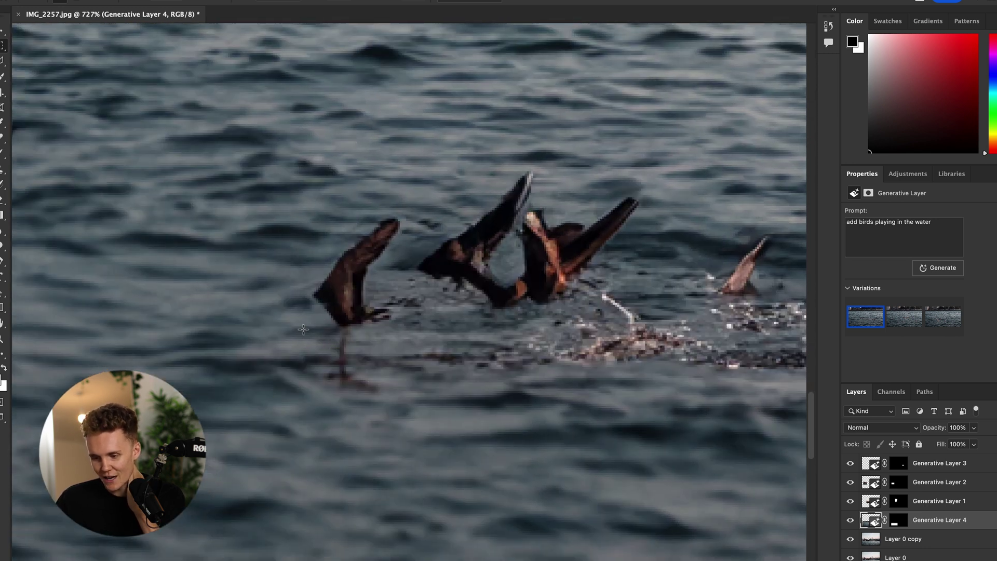
pyautogui.scroll(-3, 623, 328)
pyautogui.click(904, 316)
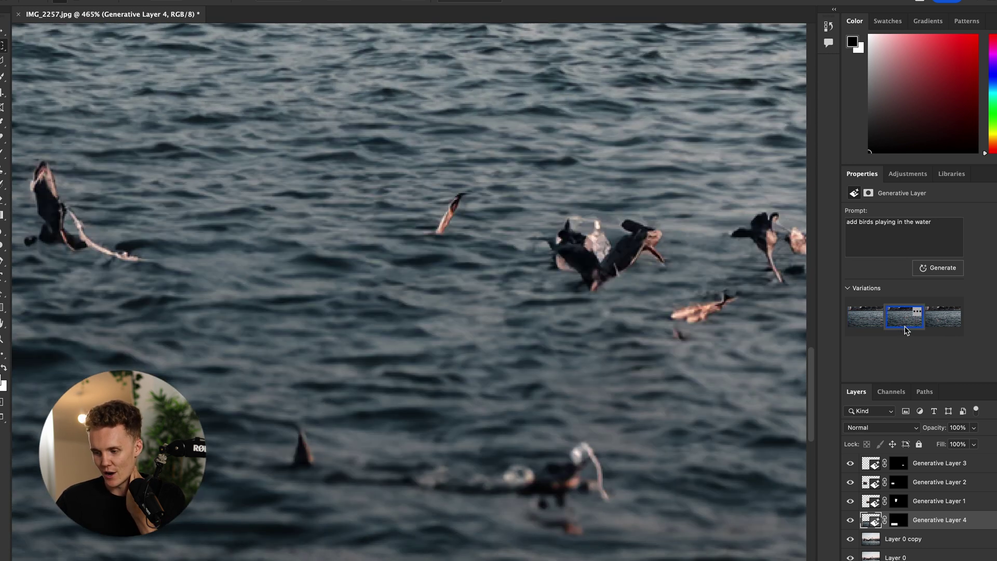
pyautogui.scroll(-3, 561, 340)
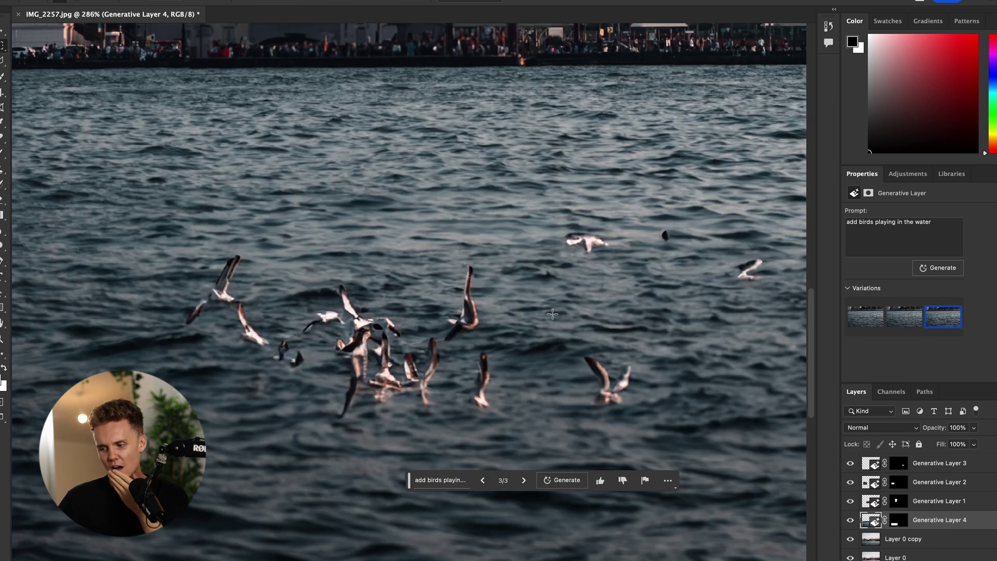
pyautogui.scroll(-6, 550, 314)
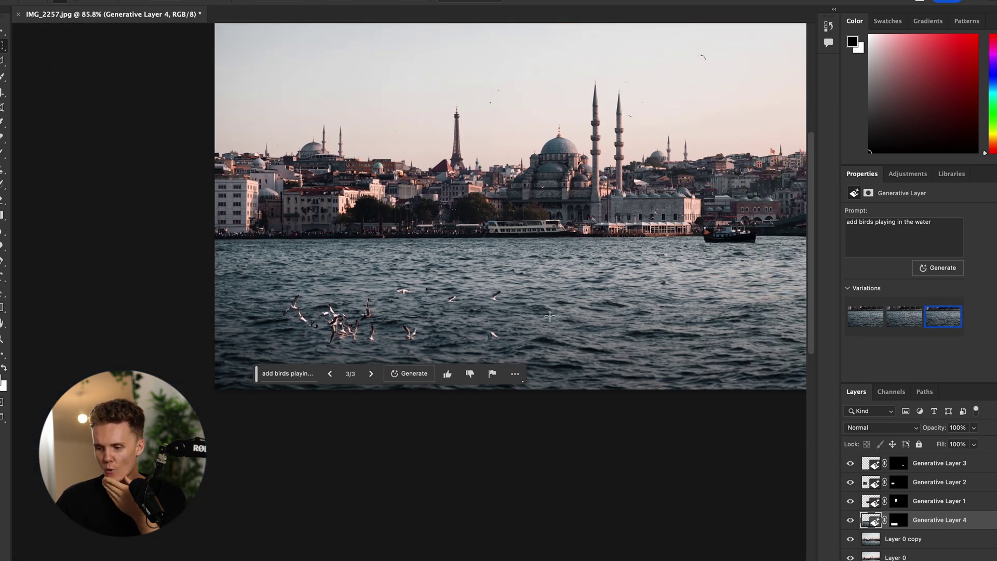
pyautogui.press('Delete')
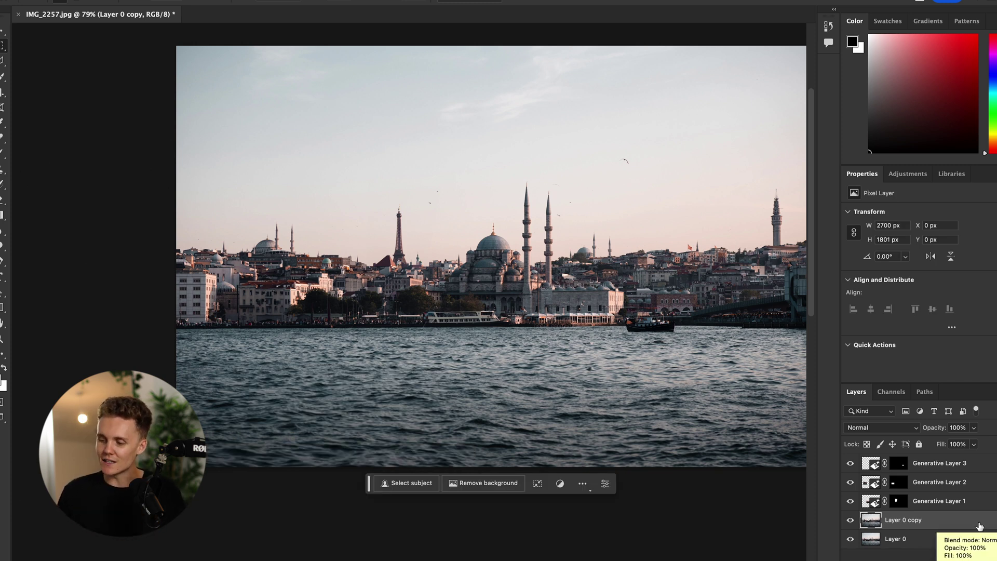
pyautogui.scroll(-3, 409, 292)
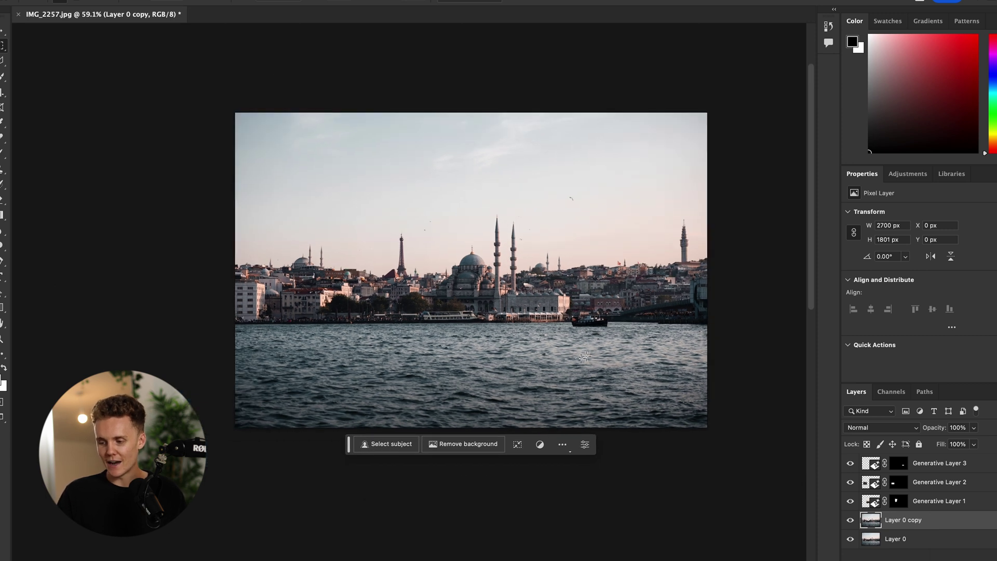
pyautogui.scroll(2, 595, 278)
pyautogui.hscroll(2, 595, 278)
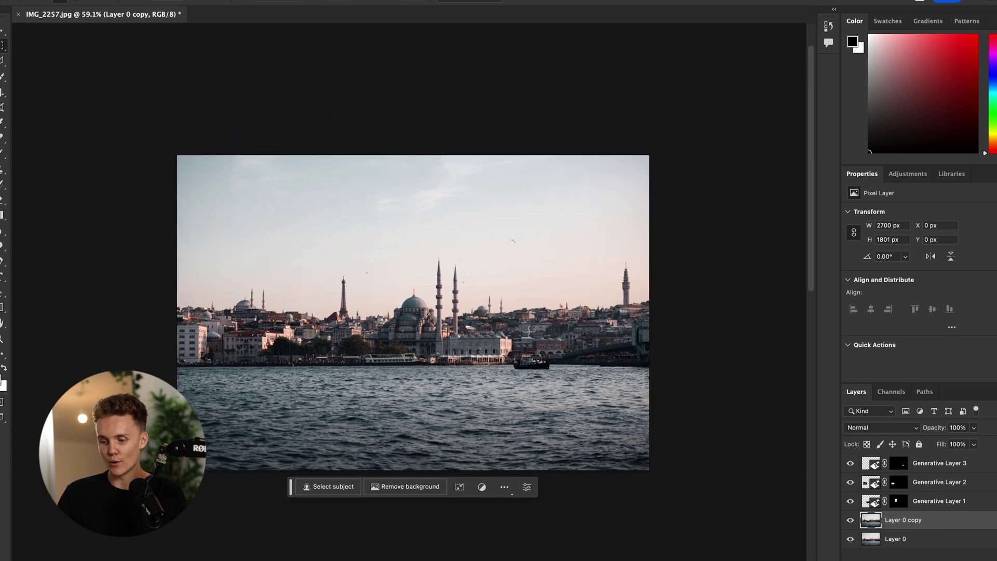
pyautogui.scroll(3, 528, 331)
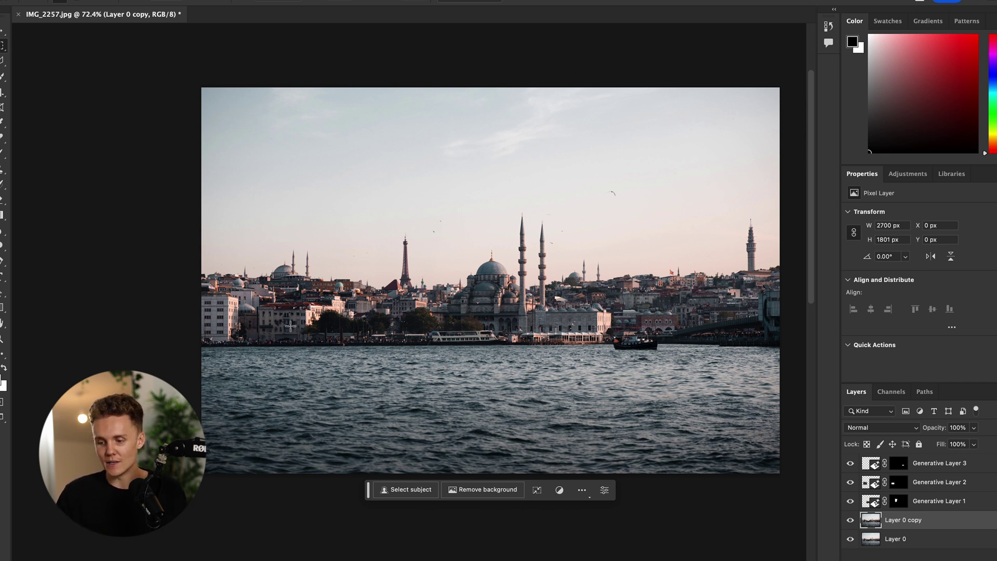
pyautogui.hscroll(3, 647, 302)
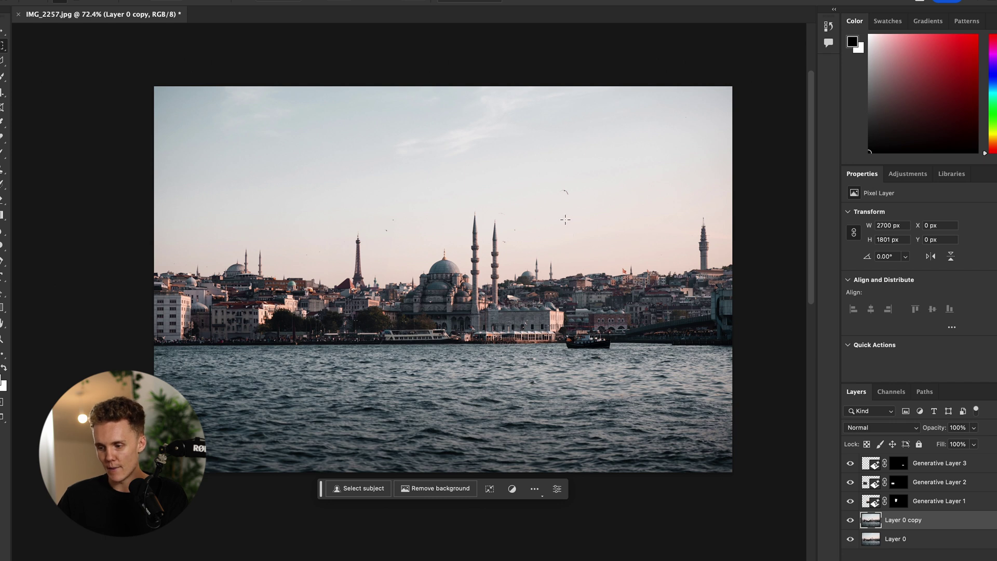
pyautogui.moveTo(570, 225); pyautogui.dragTo(596, 242)
pyautogui.moveTo(656, 265); pyautogui.dragTo(689, 295)
pyautogui.click(534, 311)
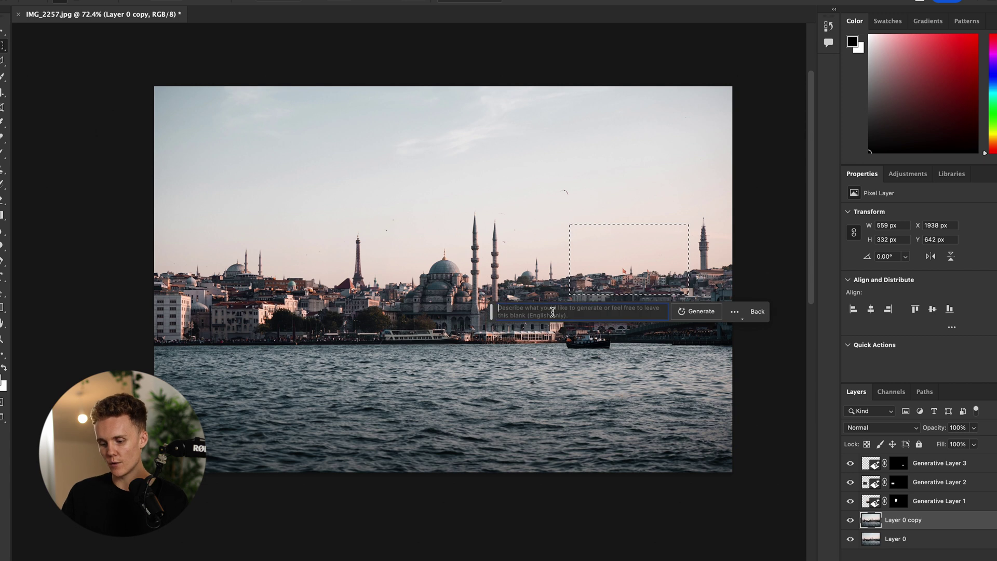
pyautogui.write('add m')
pyautogui.press('BackSpace')
pyautogui.write('add')
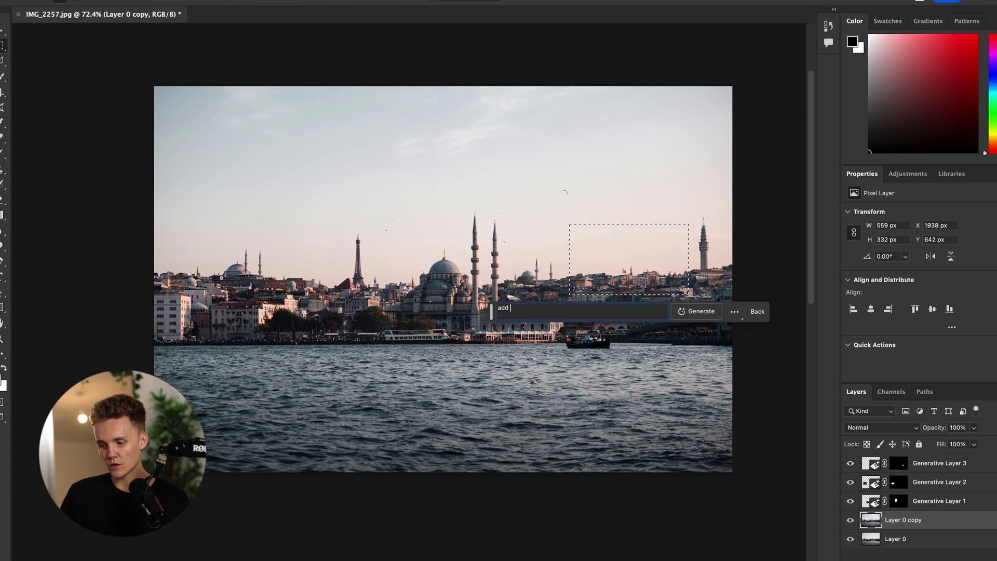
pyautogui.write(' small')
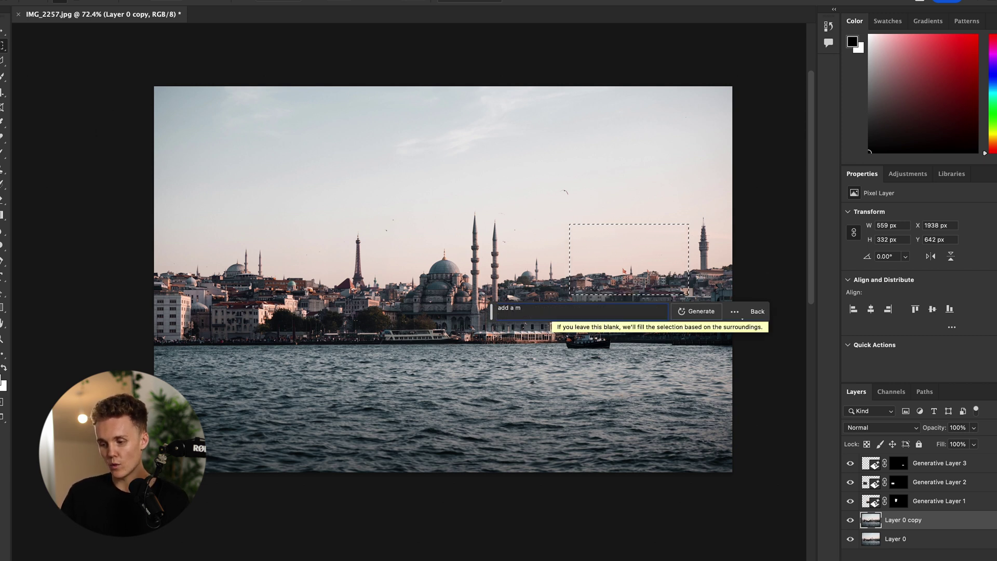
pyautogui.write(' mounta')
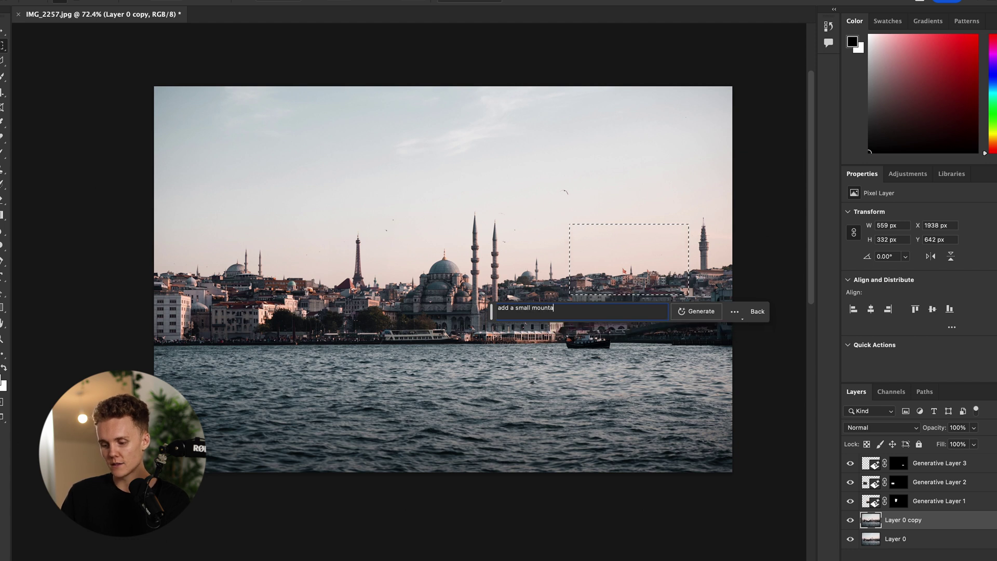
pyautogui.write('in range that blen')
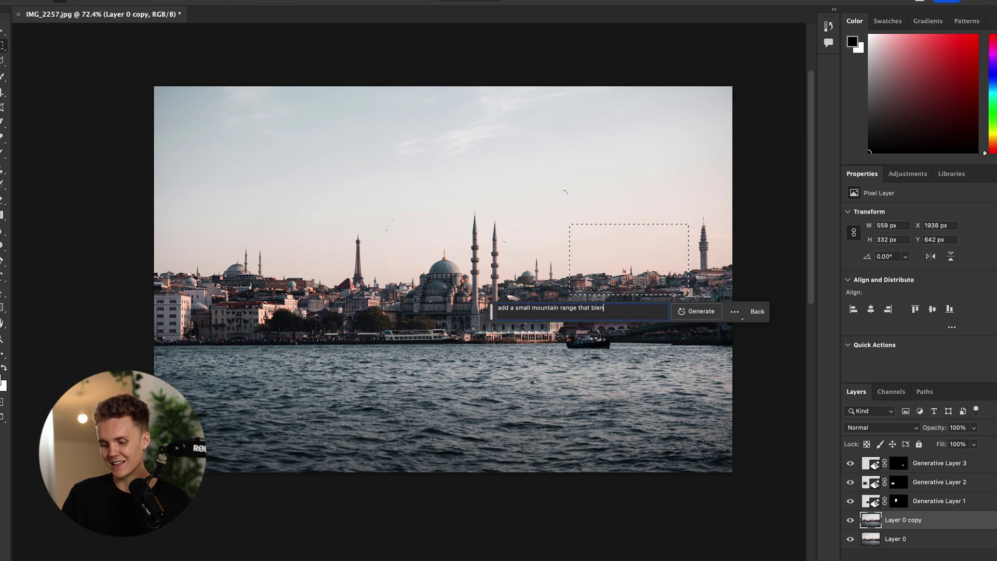
pyautogui.write('ds in with the city')
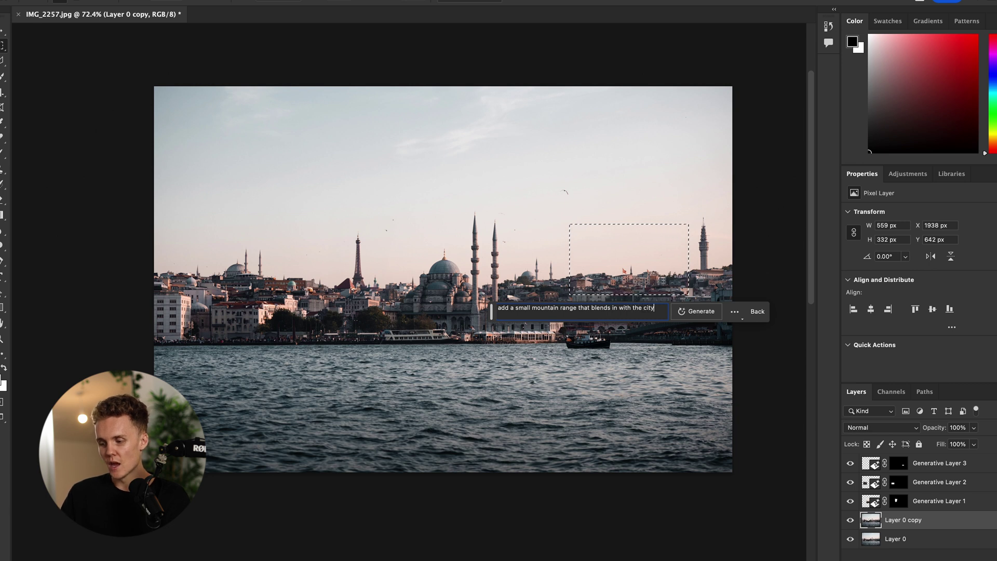
pyautogui.press('Return')
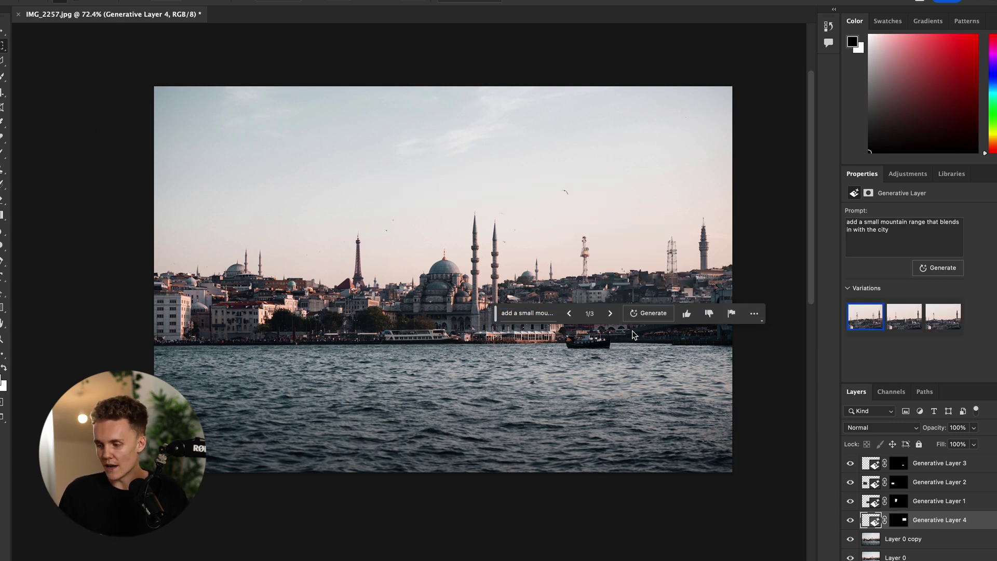
pyautogui.click(900, 320)
pyautogui.click(940, 328)
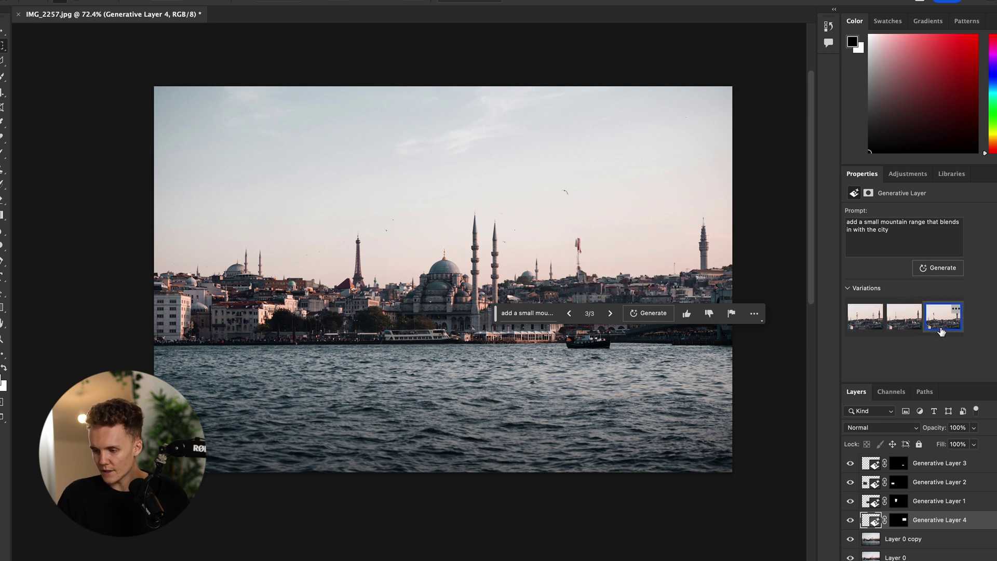
pyautogui.press('Delete')
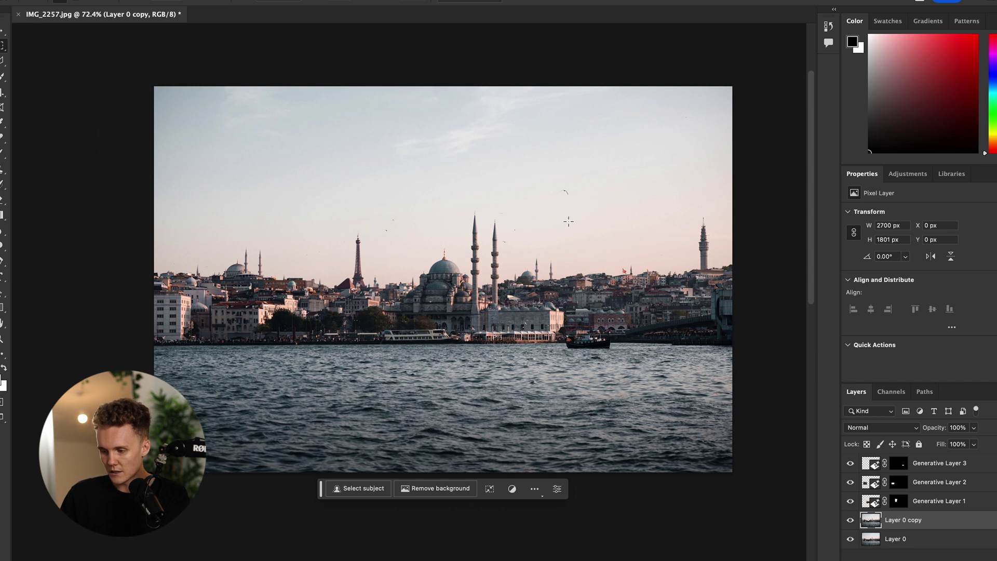
# Step: Select a sky patch above the right skyline and generate 'add mountains' into it
pyautogui.moveTo(559, 215); pyautogui.dragTo(644, 228)
pyautogui.moveTo(671, 261); pyautogui.dragTo(681, 276)
pyautogui.click(500, 291)
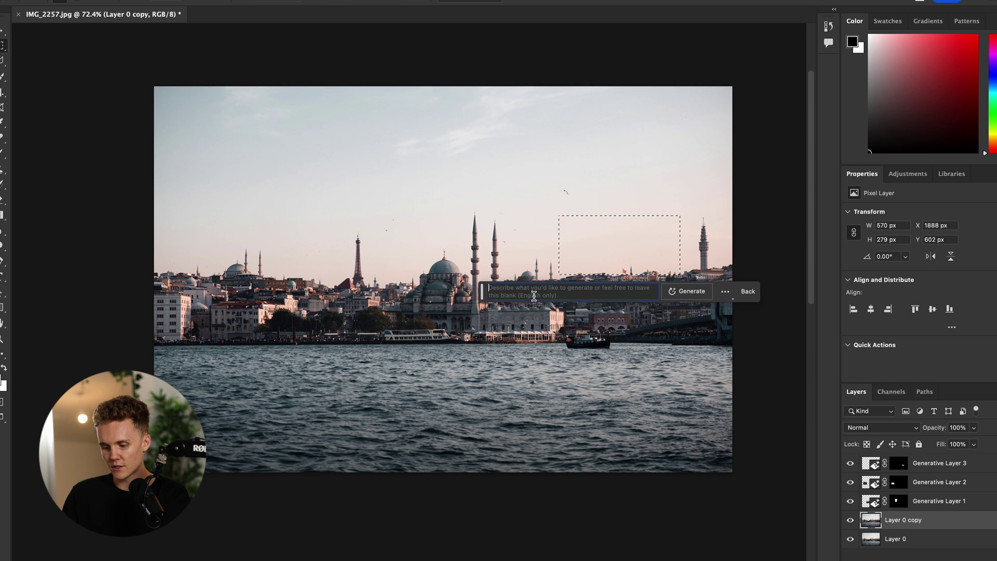
pyautogui.write('add mountains')
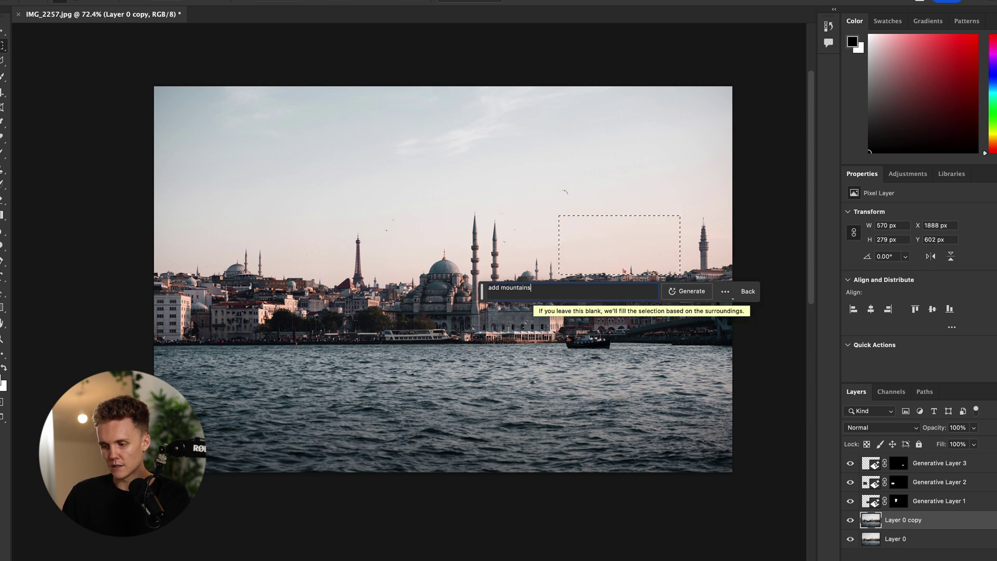
pyautogui.press('Return')
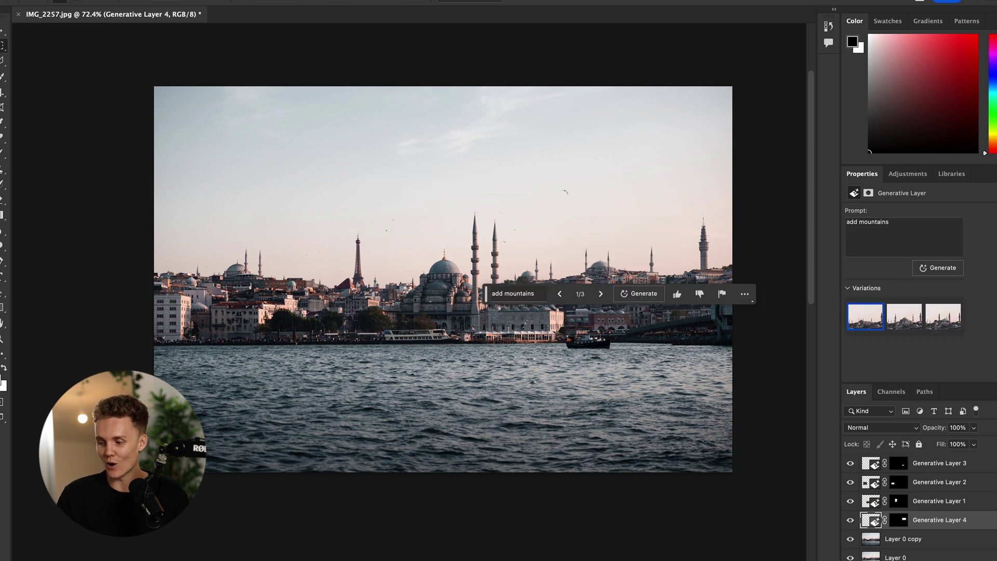
# Step: Preview all three mountain variations and check the whole photo zoomed out and back in
pyautogui.click(895, 321)
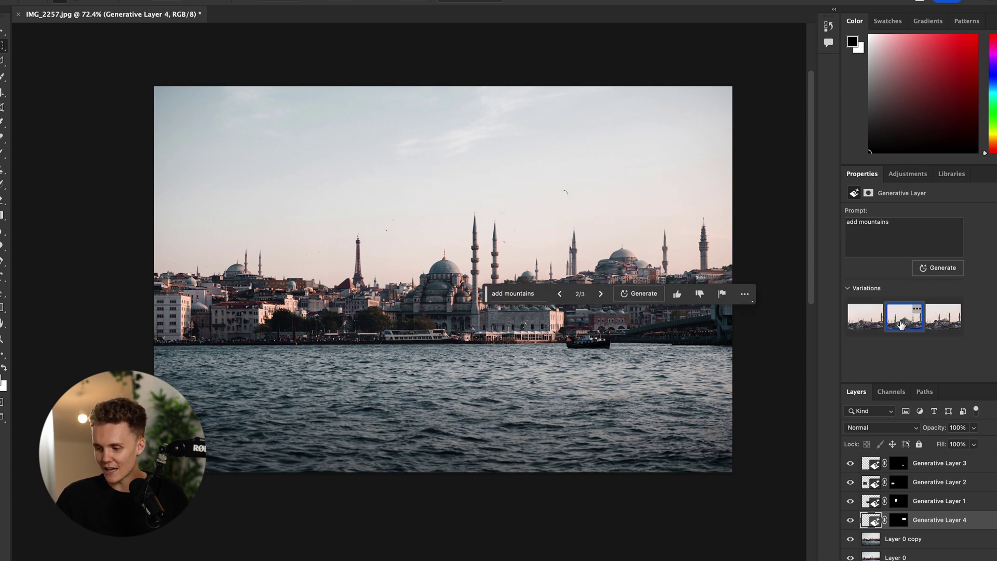
pyautogui.click(939, 329)
pyautogui.click(864, 318)
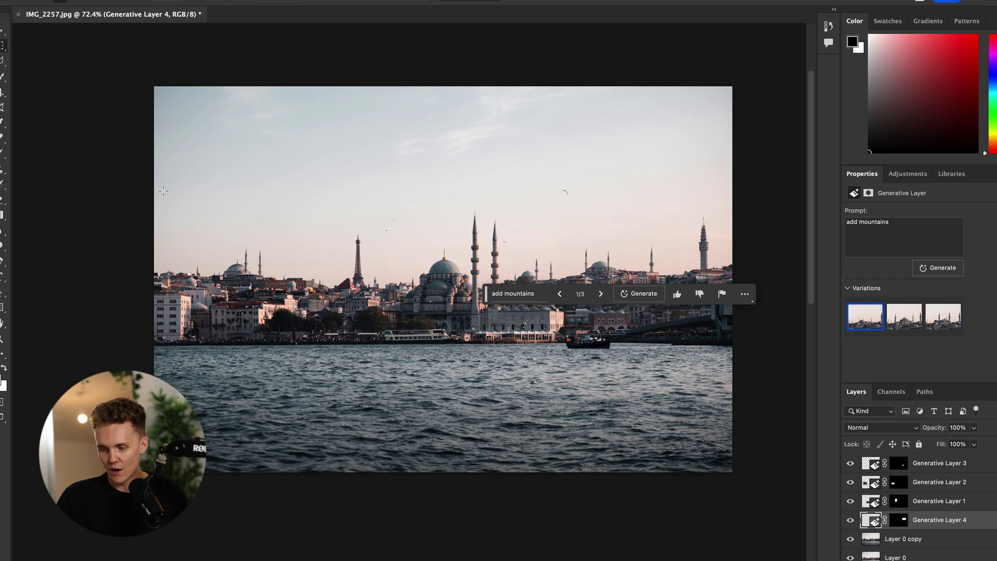
pyautogui.press('v')
pyautogui.click(428, 167)
pyautogui.press('super+minus')
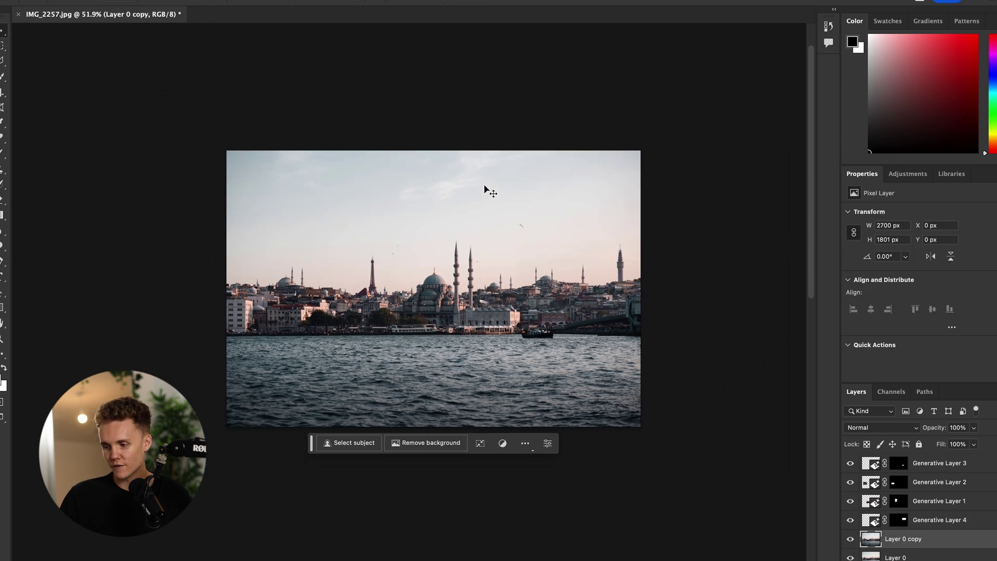
pyautogui.press('super+0')
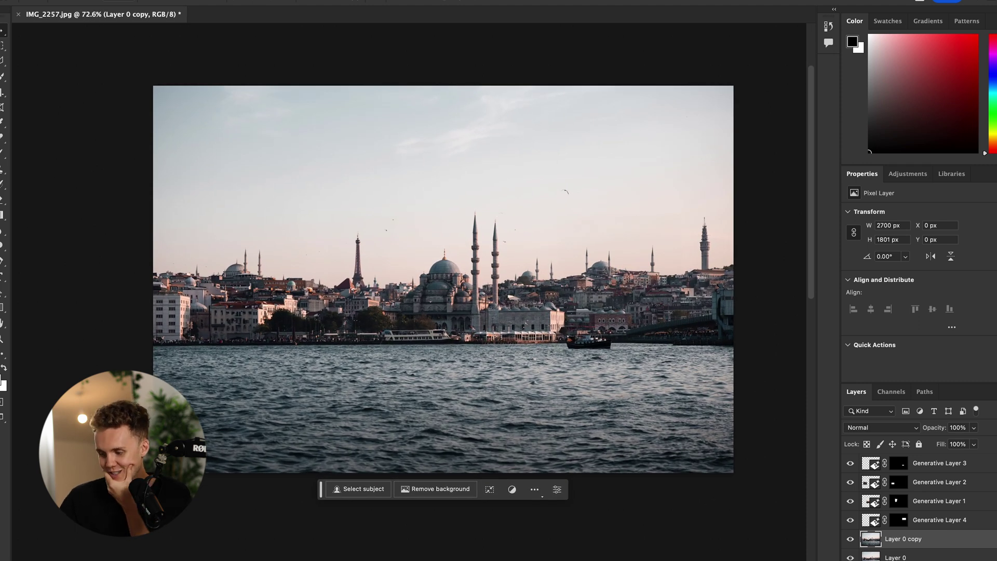
# Step: Reselect the mountains layer, recheck its second and third variations, then delete it
pyautogui.click(978, 523)
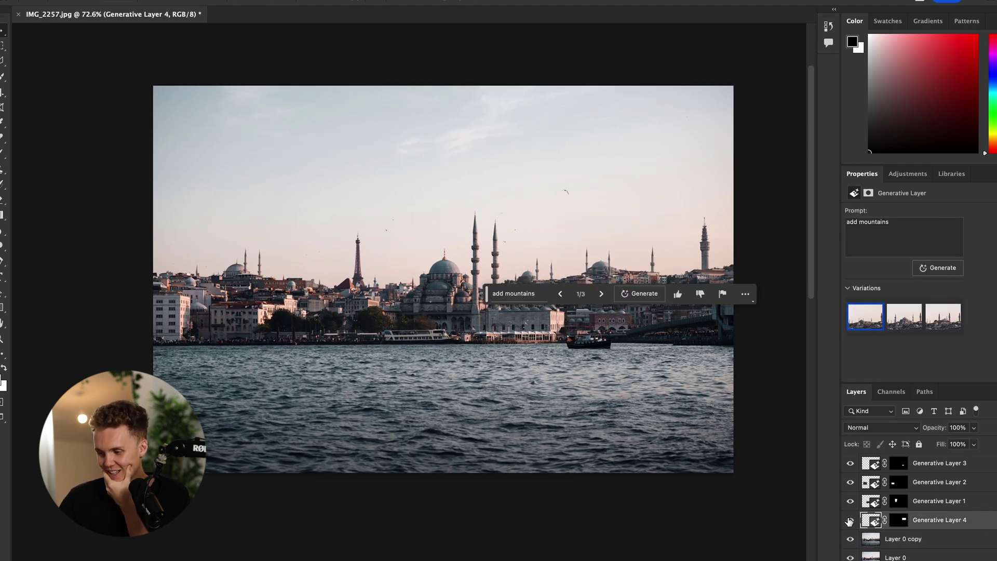
pyautogui.click(902, 323)
pyautogui.scroll(5, 632, 262)
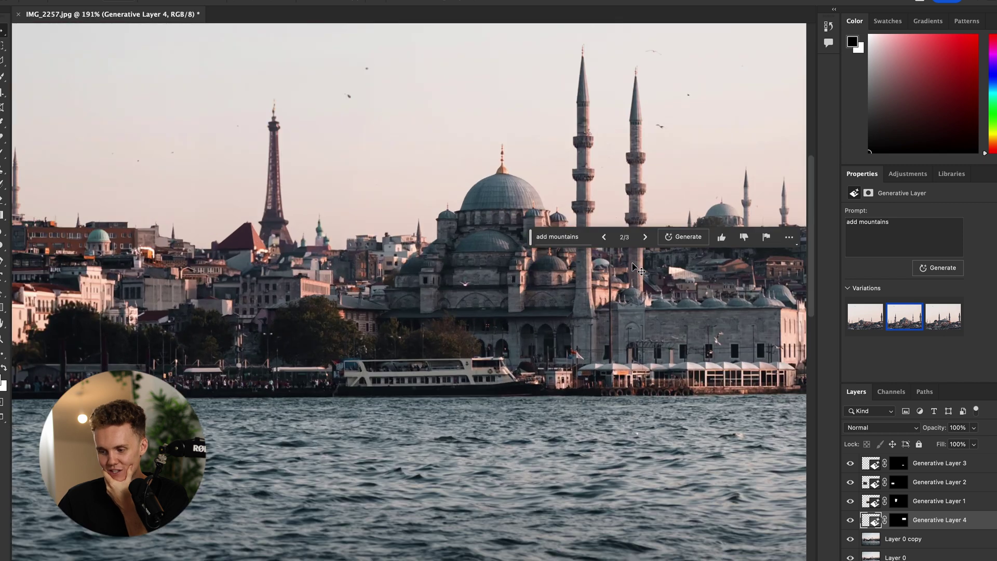
pyautogui.click(944, 325)
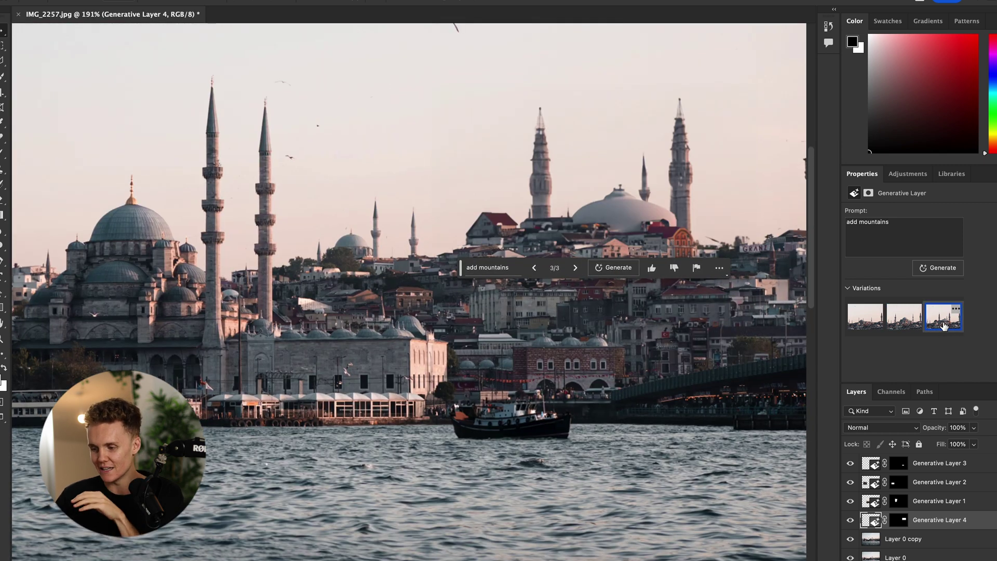
pyautogui.scroll(4, 413, 311)
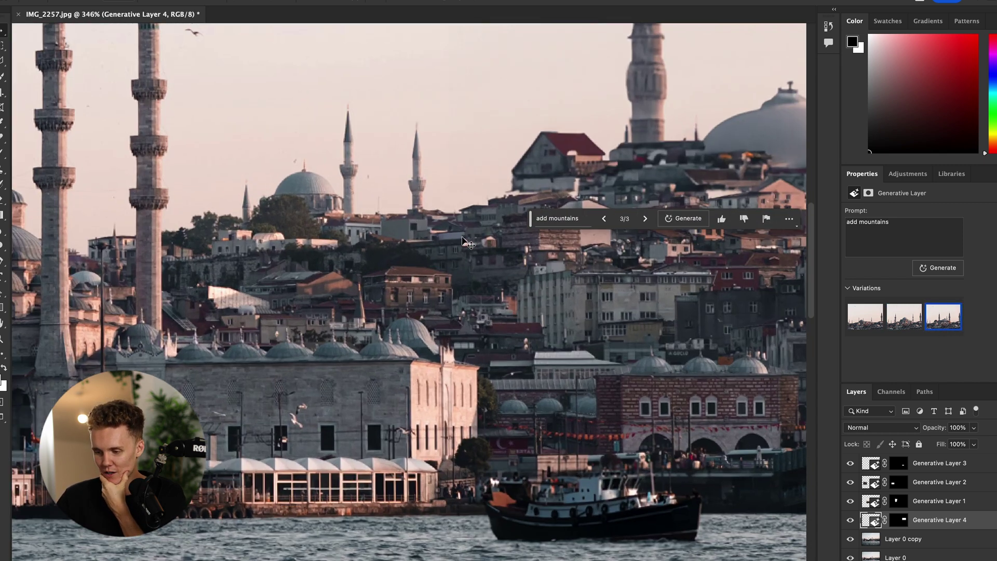
pyautogui.hscroll(10, 571, 169)
pyautogui.scroll(3, 572, 169)
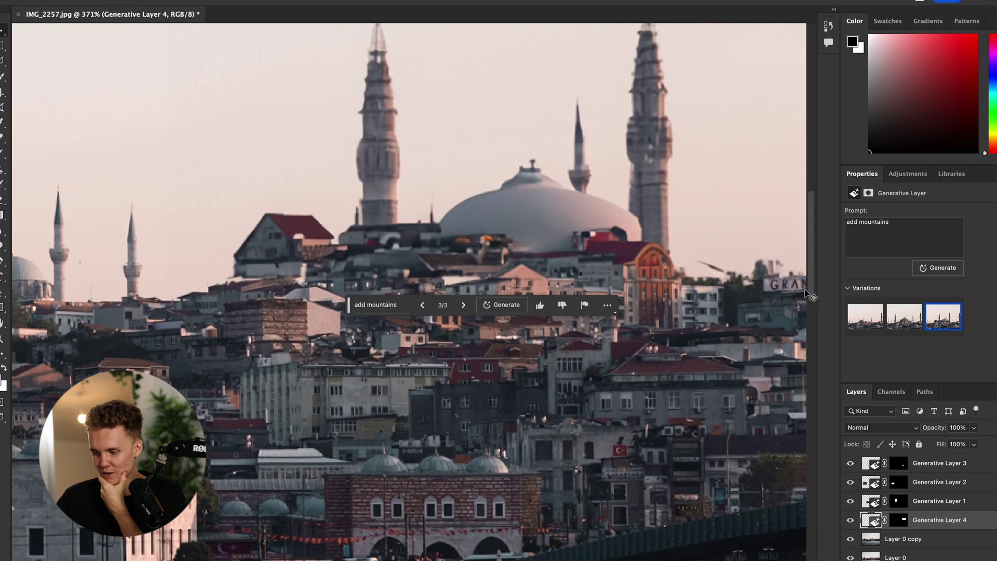
pyautogui.hotkey('ctrl', 'z')
pyautogui.hotkey('ctrl', 'z')
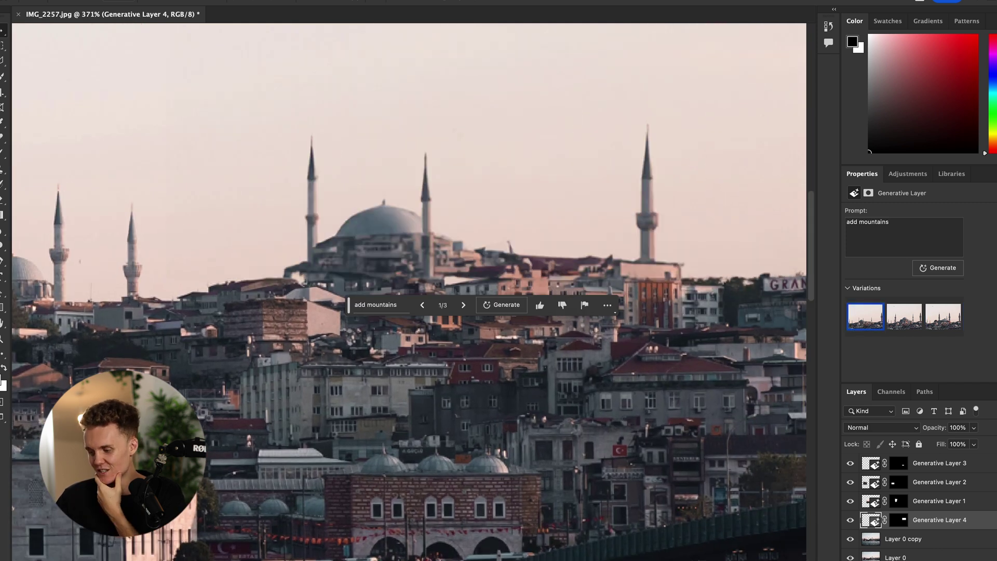
pyautogui.press('Delete')
pyautogui.scroll(-10, 547, 375)
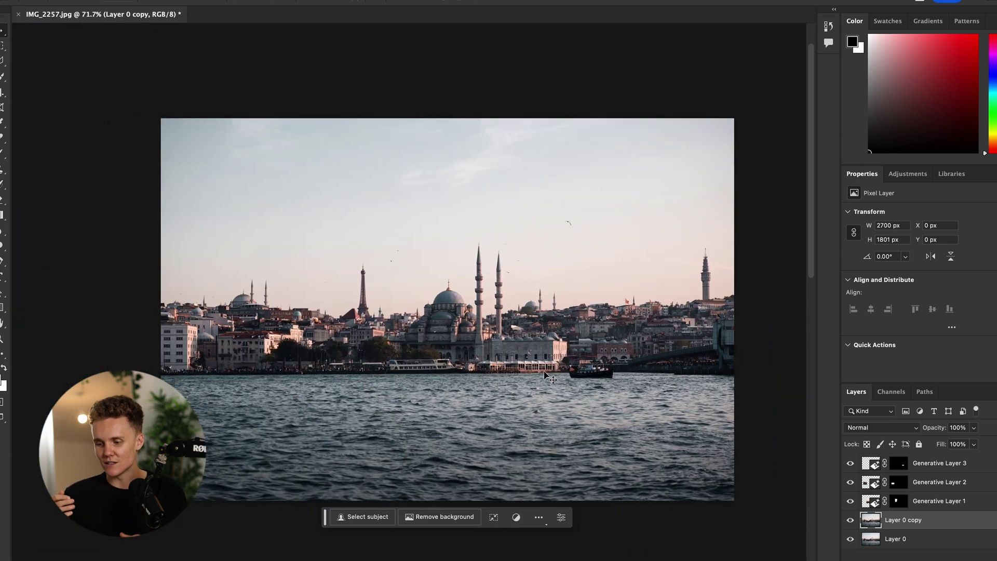
# Step: Inspect the 'remove construction' layer and then the 'add a small boat' layer up close
pyautogui.scroll(4, 301, 270)
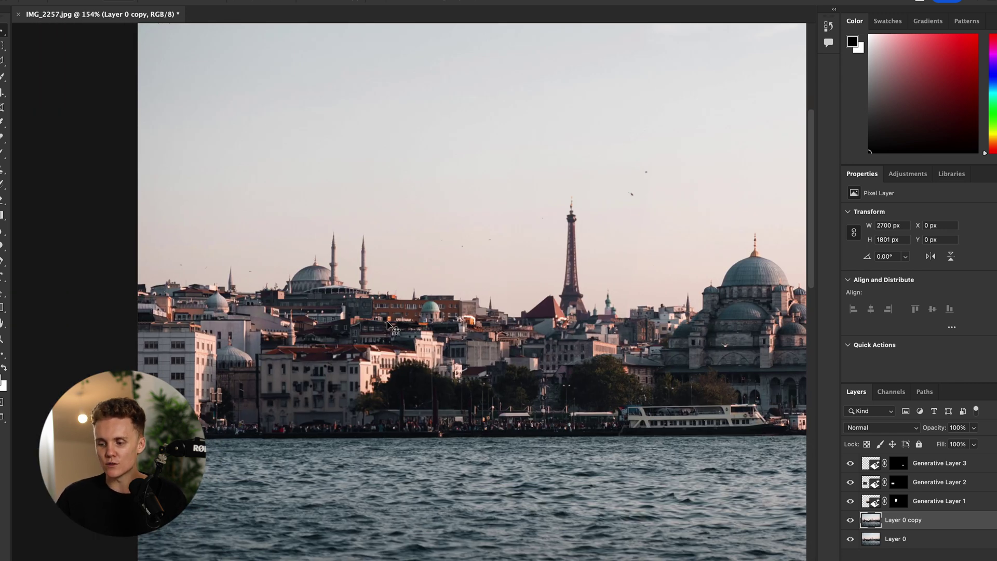
pyautogui.click(333, 395)
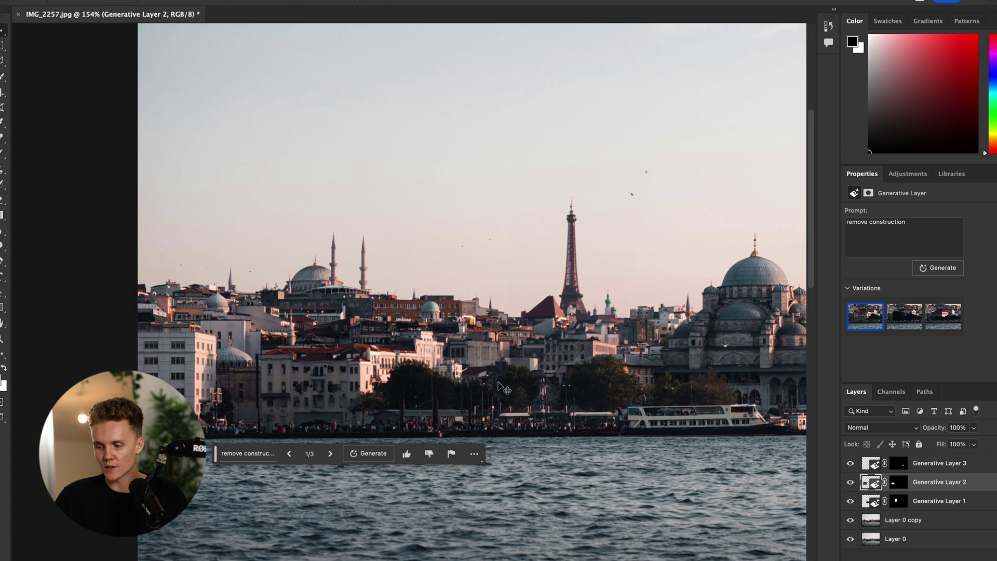
pyautogui.hscroll(10, 579, 294)
pyautogui.click(634, 297)
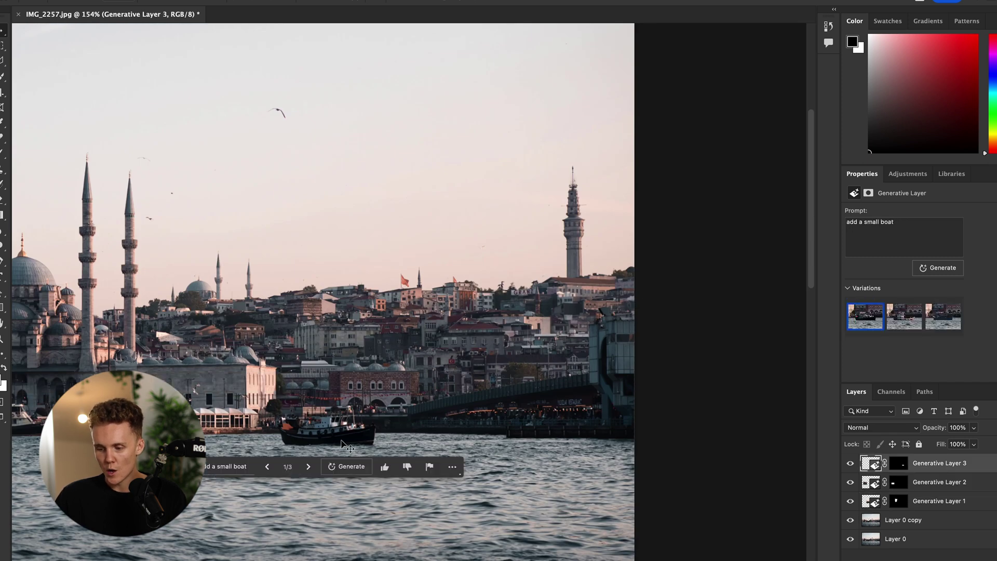
pyautogui.hscroll(-5, 404, 447)
pyautogui.scroll(-3, 485, 417)
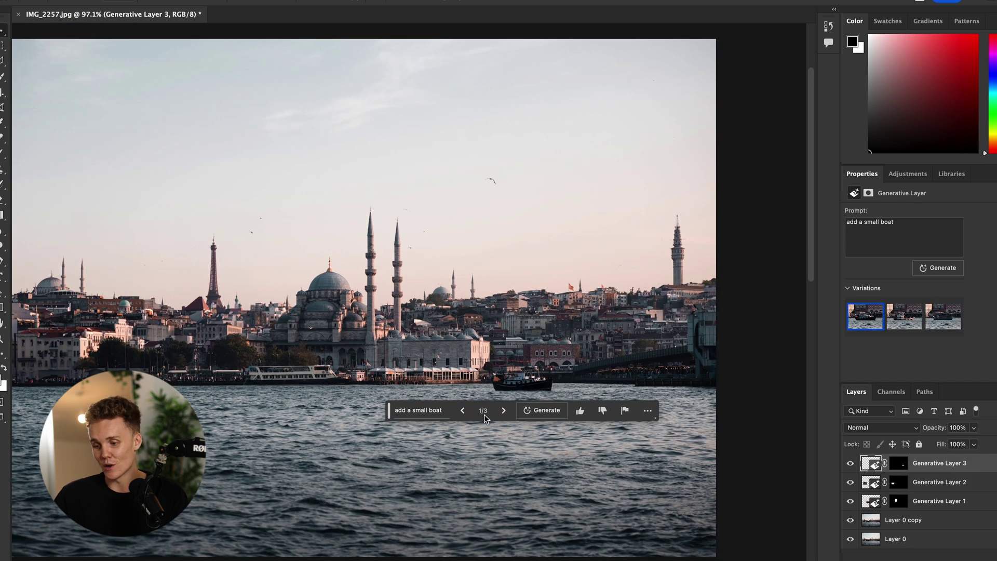
pyautogui.scroll(-2, 471, 488)
pyautogui.hscroll(-3, 475, 488)
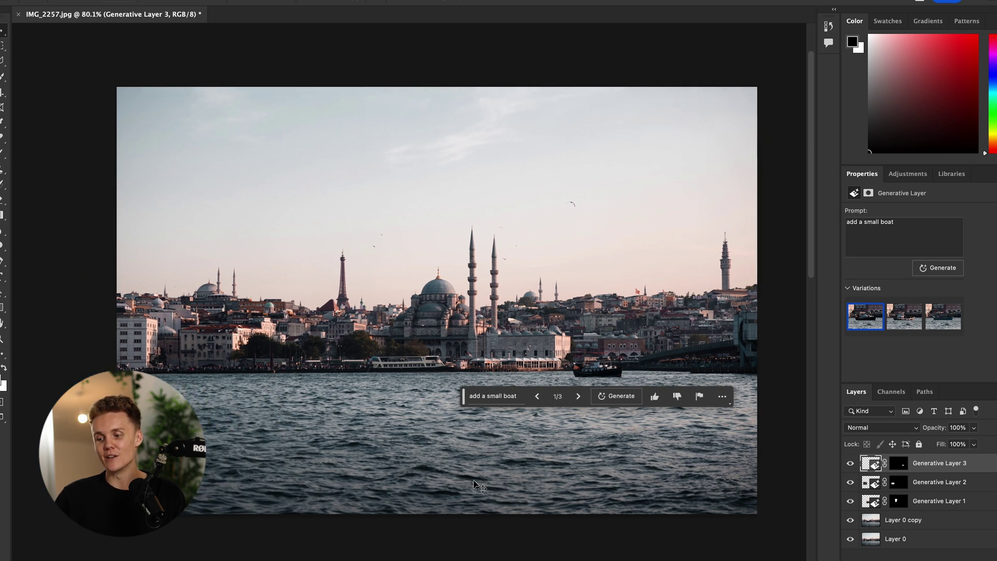